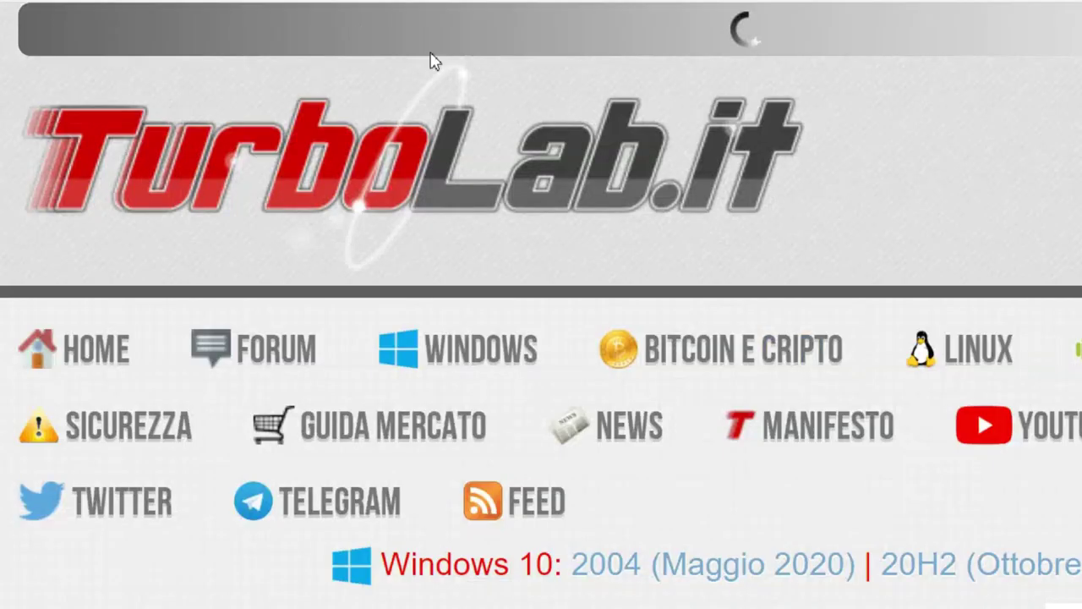
Step: Read through the TurboLab.it article on creating a multiboot USB drive with Ventoy, down to the section on how it works
{"action": "scroll", "coordinate": [899, 328], "scroll_direction": "down", "scroll_amount": 3}
{"action": "scroll", "coordinate": [899, 328], "scroll_direction": "down", "scroll_amount": 12}
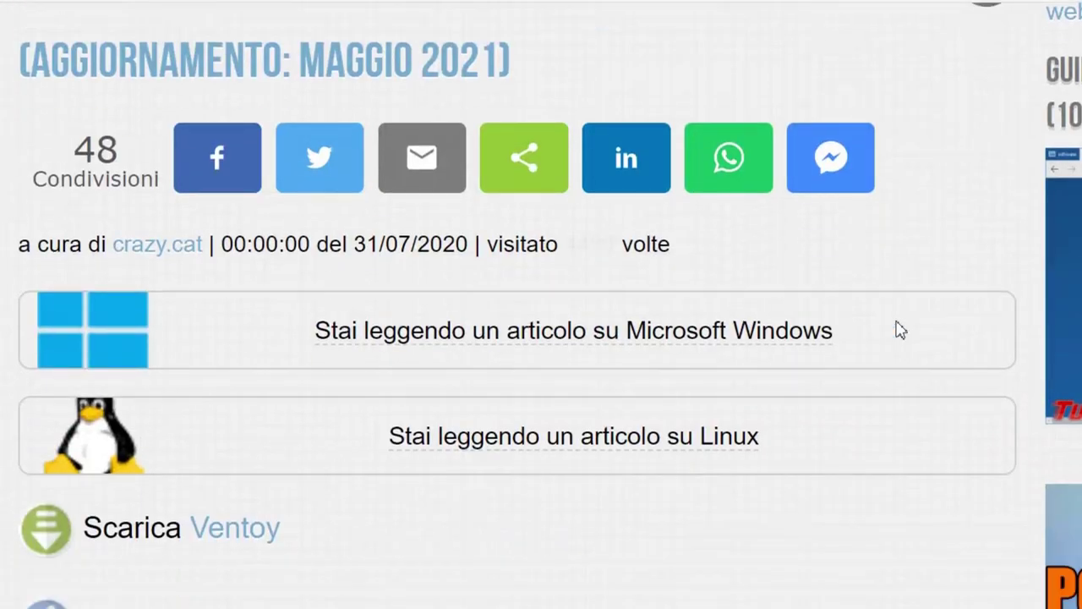
{"action": "scroll", "coordinate": [899, 322], "scroll_direction": "down", "scroll_amount": 13}
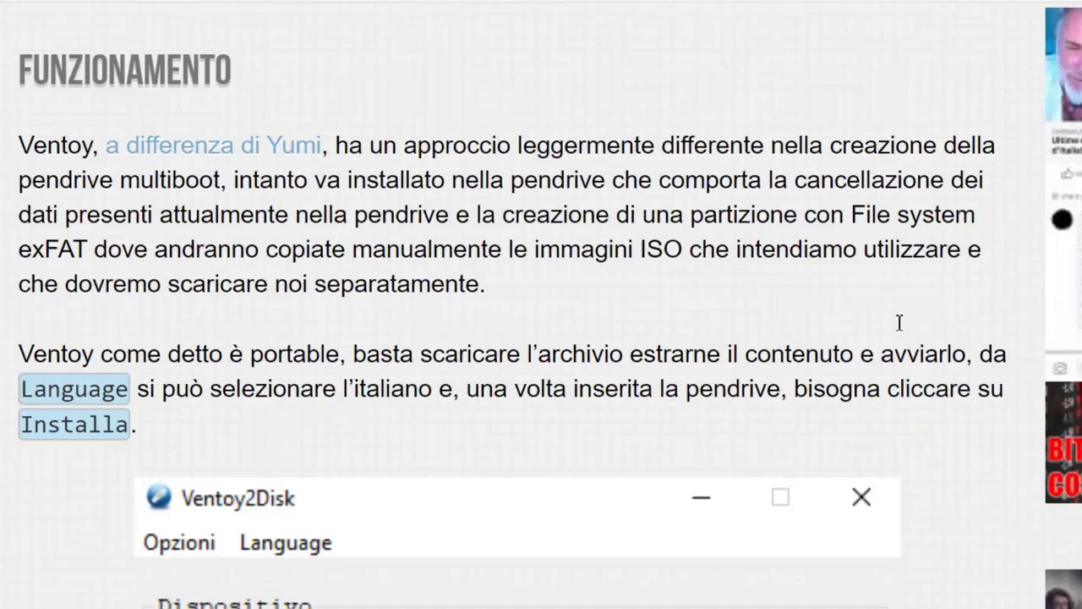
{"action": "scroll", "coordinate": [895, 318], "scroll_direction": "down", "scroll_amount": 12}
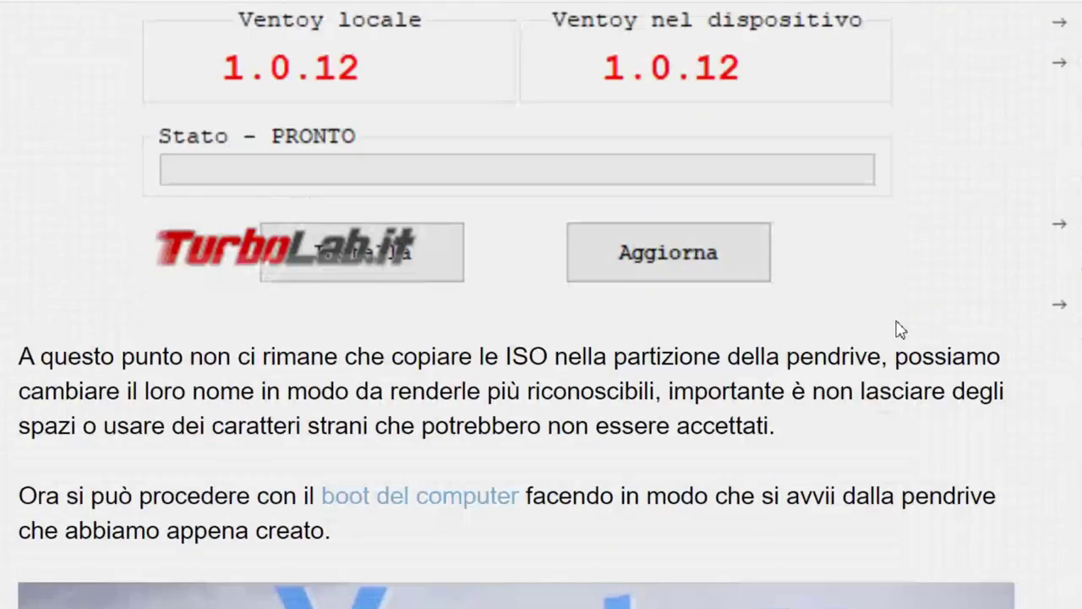
{"action": "scroll", "coordinate": [897, 329], "scroll_direction": "down", "scroll_amount": 4}
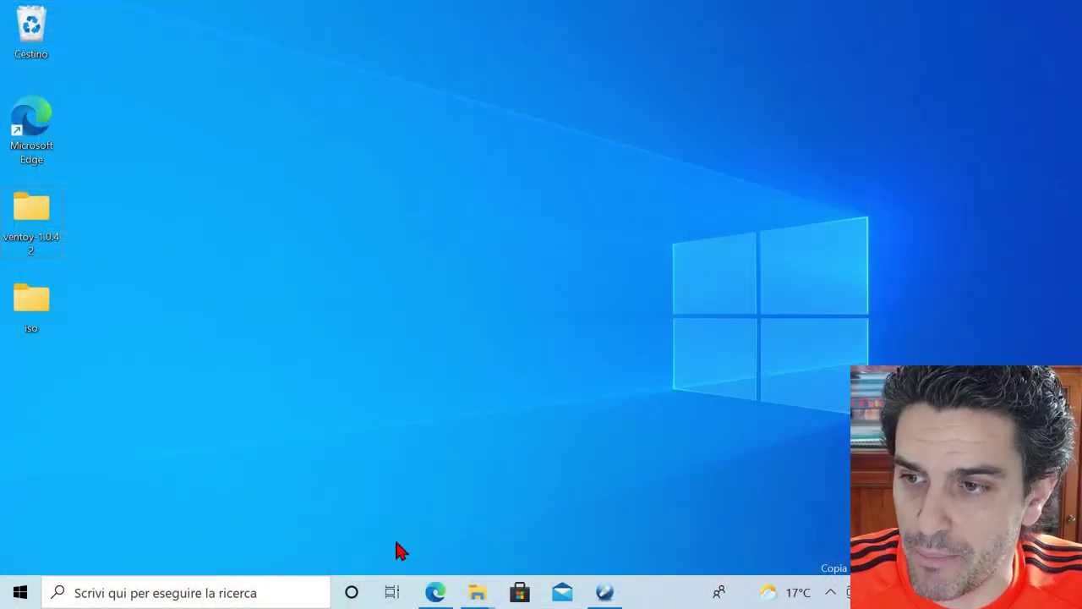
Step: Switch to Microsoft Edge, bring up the TurboLab.it Ventoy article and locate its Ventoy download link
{"action": "left_click", "coordinate": [435, 592]}
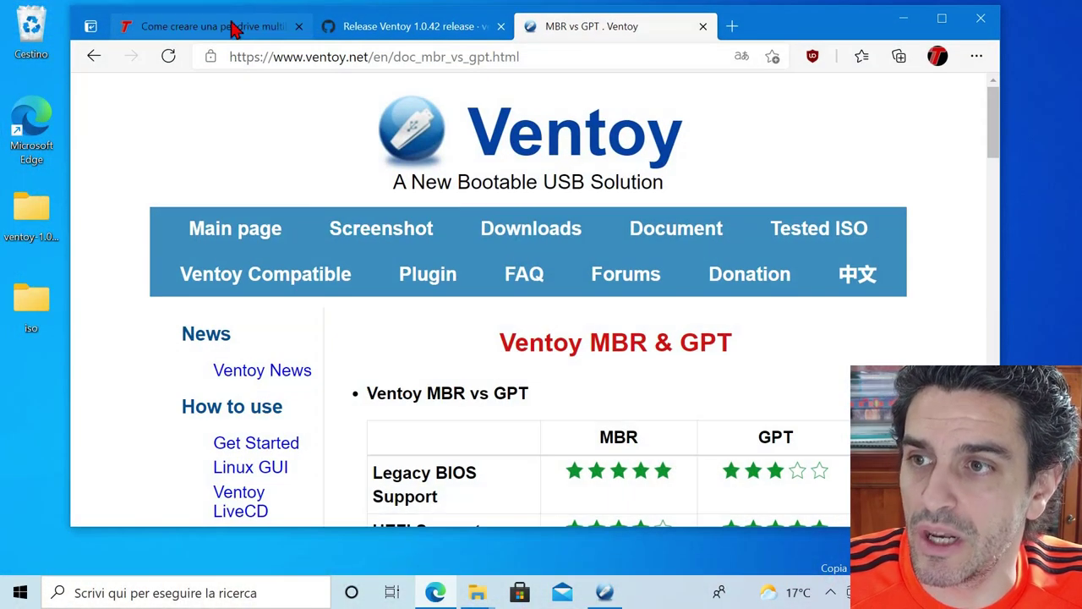
{"action": "left_click", "coordinate": [234, 29]}
{"action": "left_click", "coordinate": [340, 56]}
{"action": "left_click_drag", "start_coordinate": [339, 55], "coordinate": [370, 56]}
{"action": "left_click", "coordinate": [841, 212]}
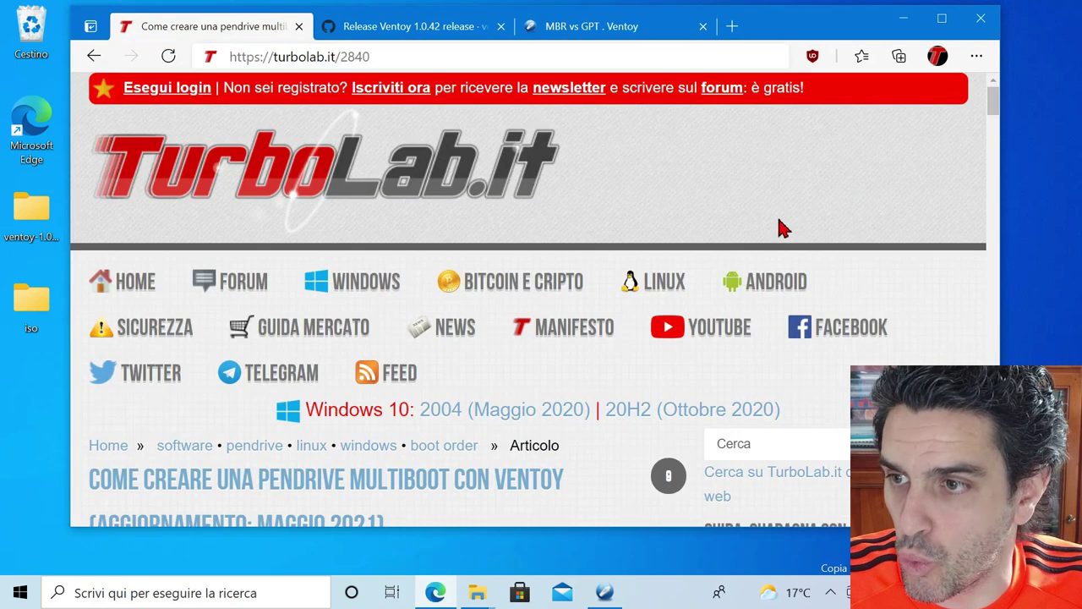
{"action": "scroll", "coordinate": [643, 254], "scroll_direction": "down", "scroll_amount": 7}
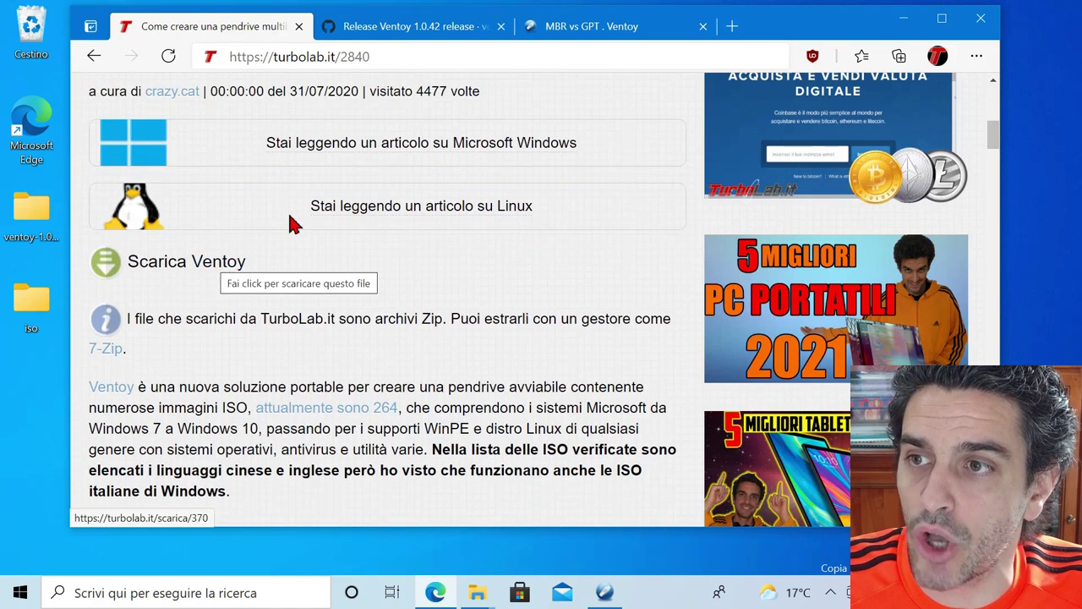
Step: Show the Ventoy 1.0.42 release page on GitHub and locate the Windows zip among the release assets
{"action": "left_click", "coordinate": [388, 34]}
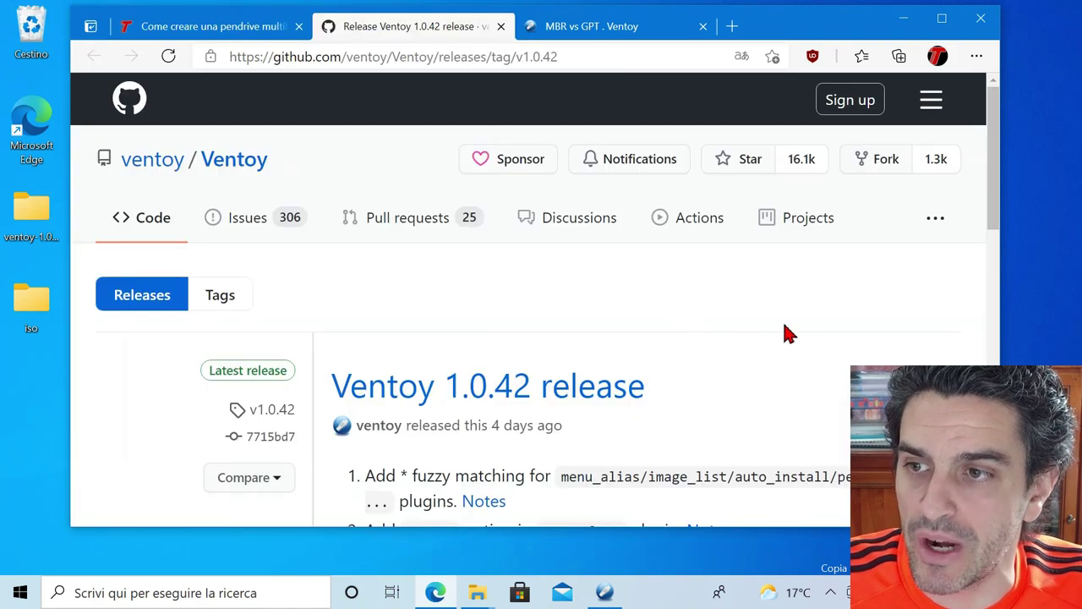
{"action": "scroll", "coordinate": [719, 317], "scroll_direction": "down", "scroll_amount": 2}
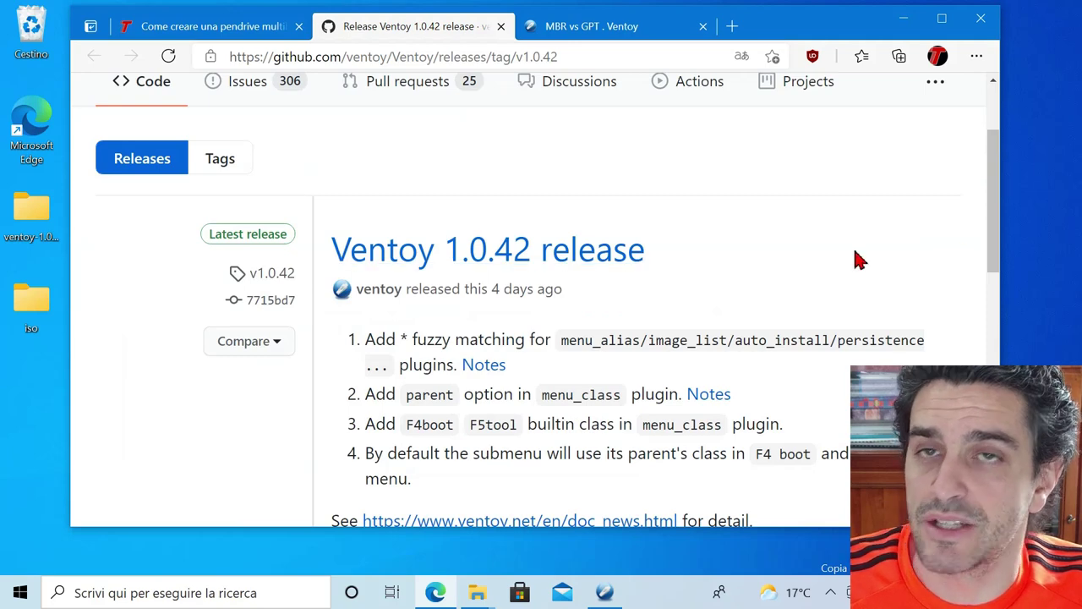
{"action": "scroll", "coordinate": [800, 286], "scroll_direction": "down", "scroll_amount": 7}
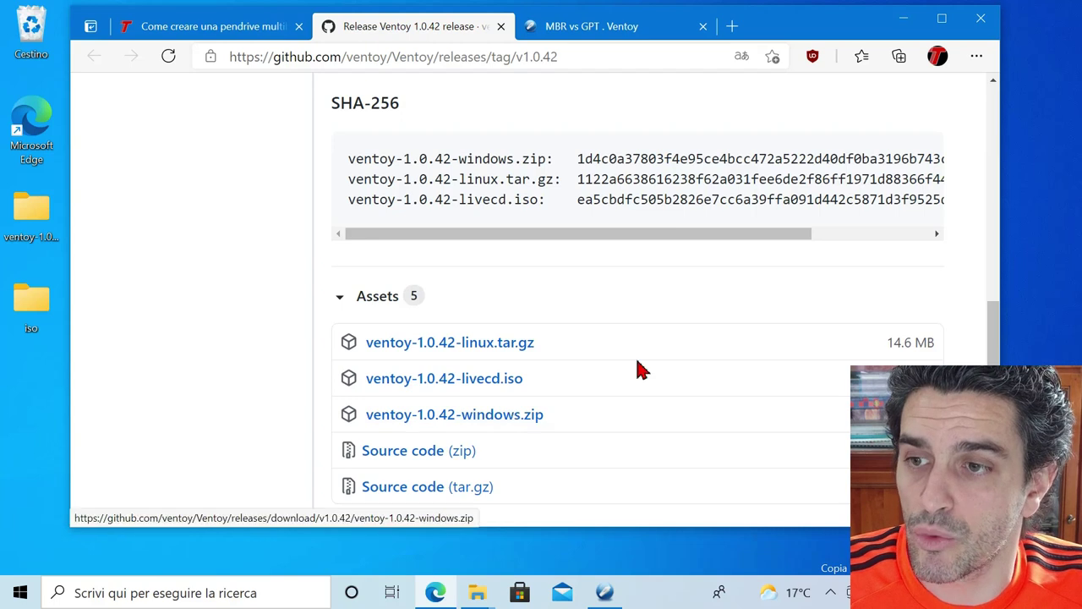
Step: View the contents of the downloaded ventoy-1.0.42-windows archive and point out its extracted folder on the desktop, then minimize the archive window
{"action": "mouse_move", "coordinate": [476, 590]}
{"action": "left_click", "coordinate": [290, 533]}
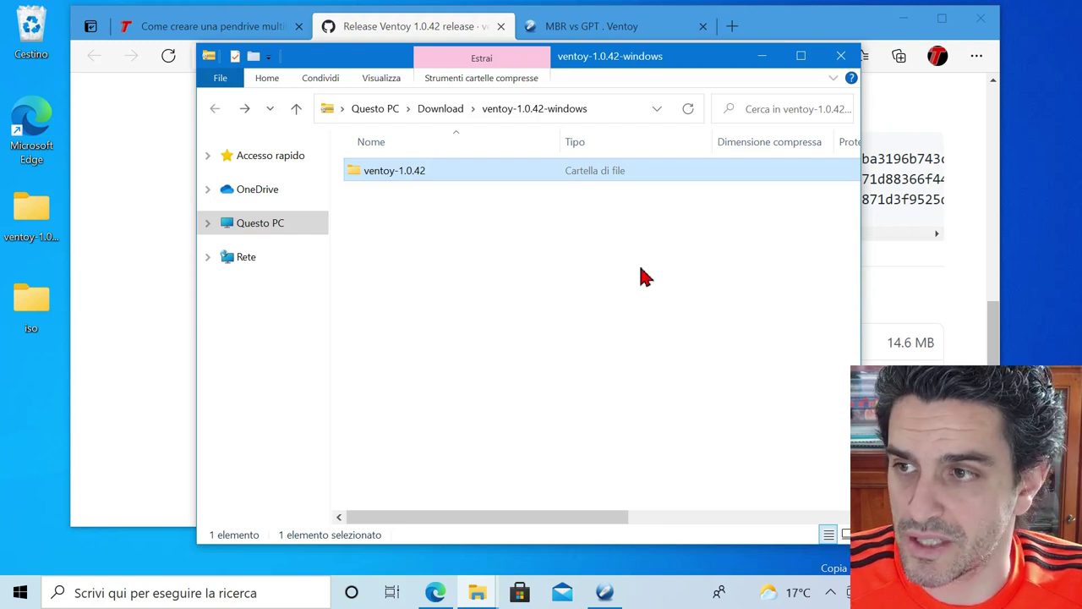
{"action": "left_click", "coordinate": [55, 243]}
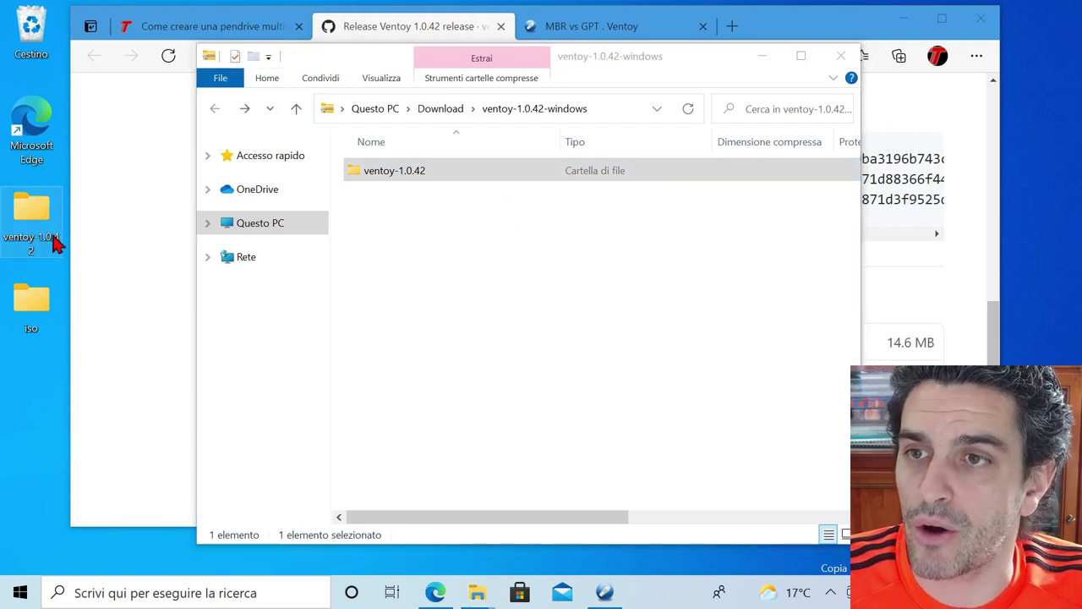
{"action": "left_click", "coordinate": [762, 58]}
Step: Look at the Ventoy2Disk application in the extracted ventoy-1.0.42 folder, then minimize the folder and browser windows
{"action": "mouse_move", "coordinate": [476, 594]}
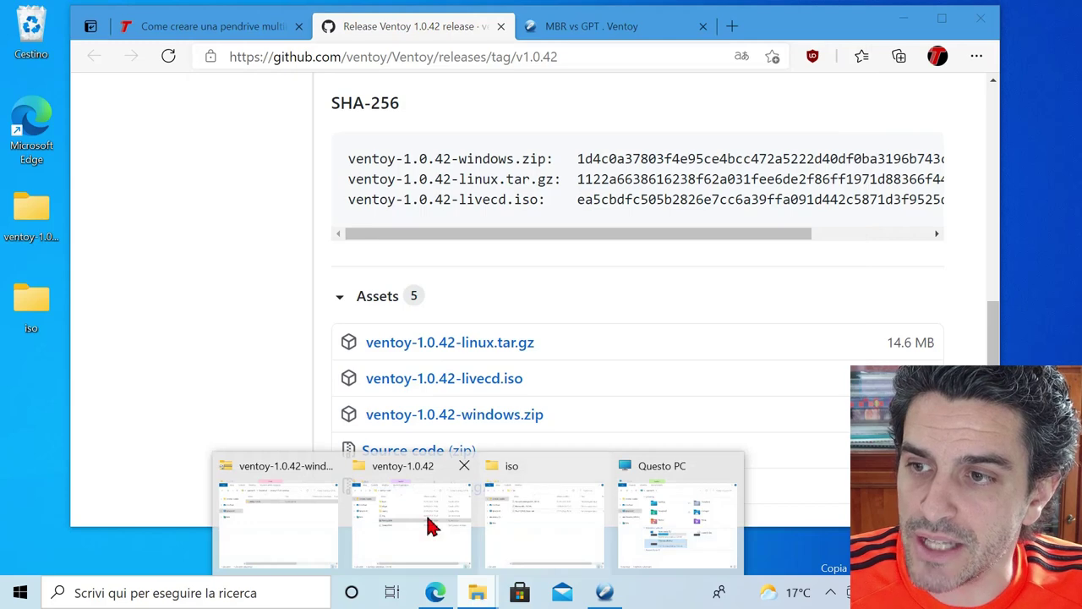
{"action": "left_click", "coordinate": [461, 526]}
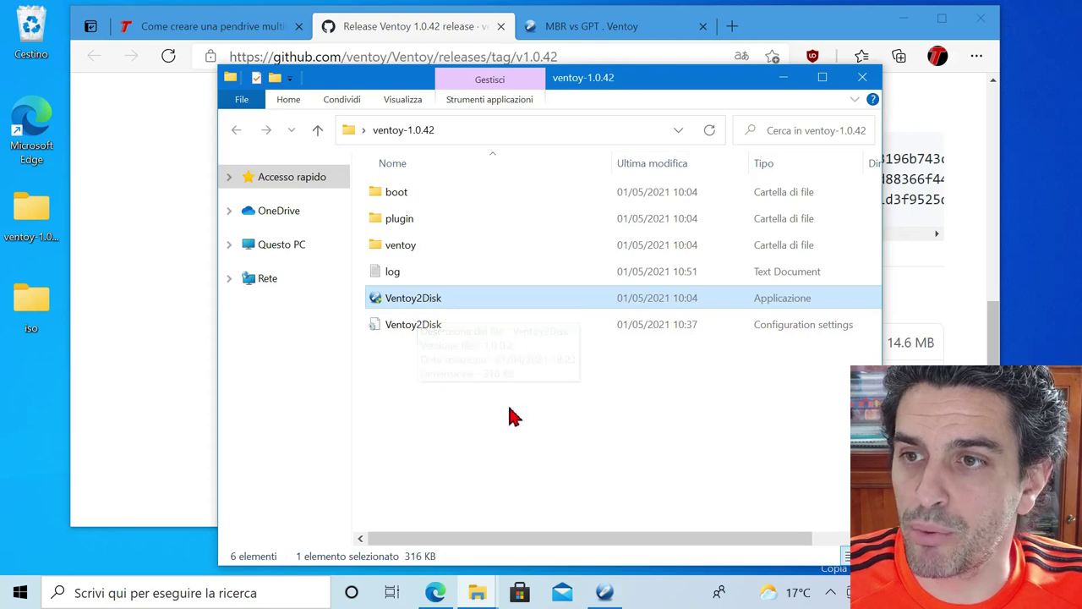
{"action": "left_click", "coordinate": [783, 77]}
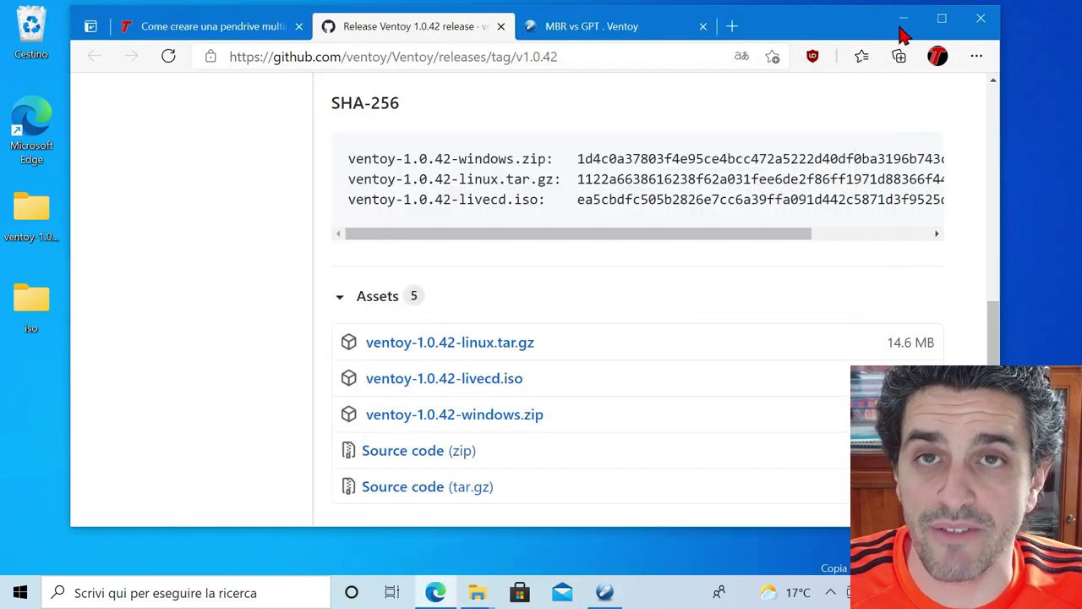
{"action": "left_click", "coordinate": [905, 19]}
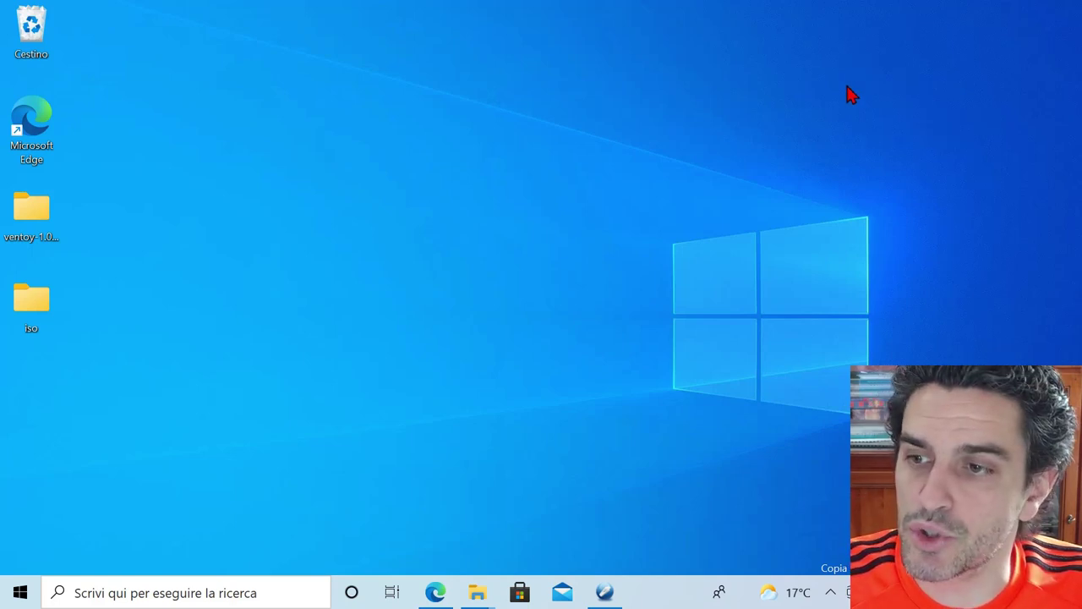
Step: Check in Questo PC that the USB drive (E:) is connected, then clear the File Explorer windows from the desktop
{"action": "left_click", "coordinate": [475, 594]}
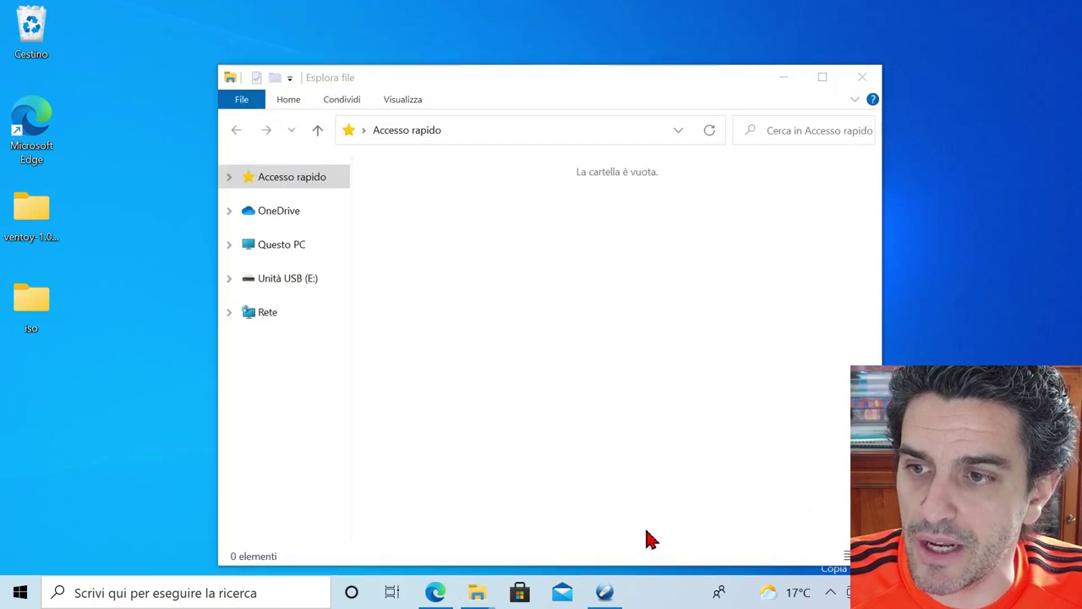
{"action": "mouse_move", "coordinate": [479, 597]}
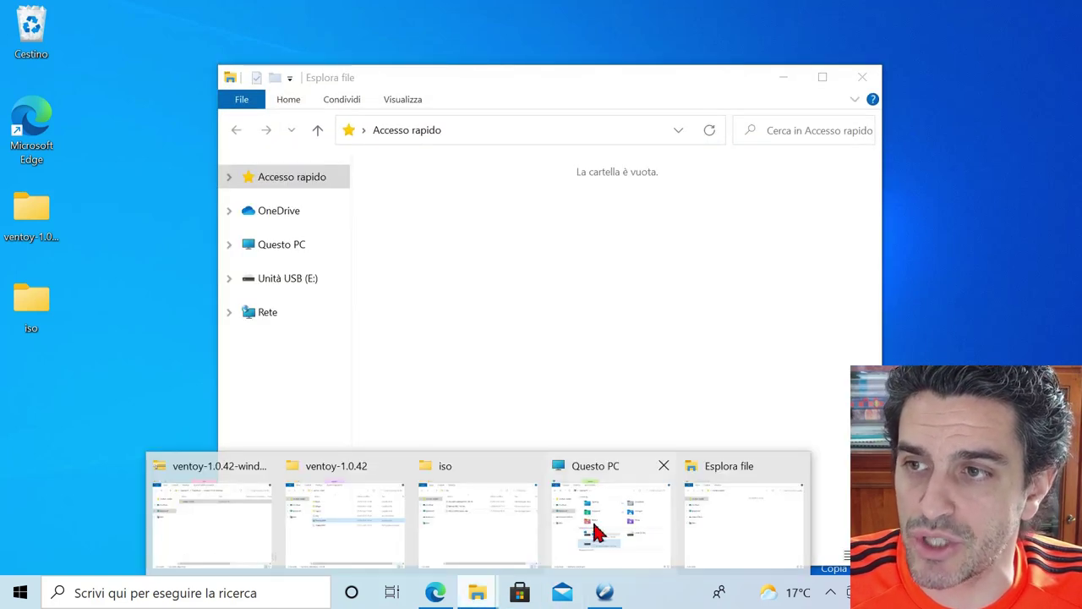
{"action": "left_click", "coordinate": [597, 526]}
{"action": "left_click", "coordinate": [443, 392]}
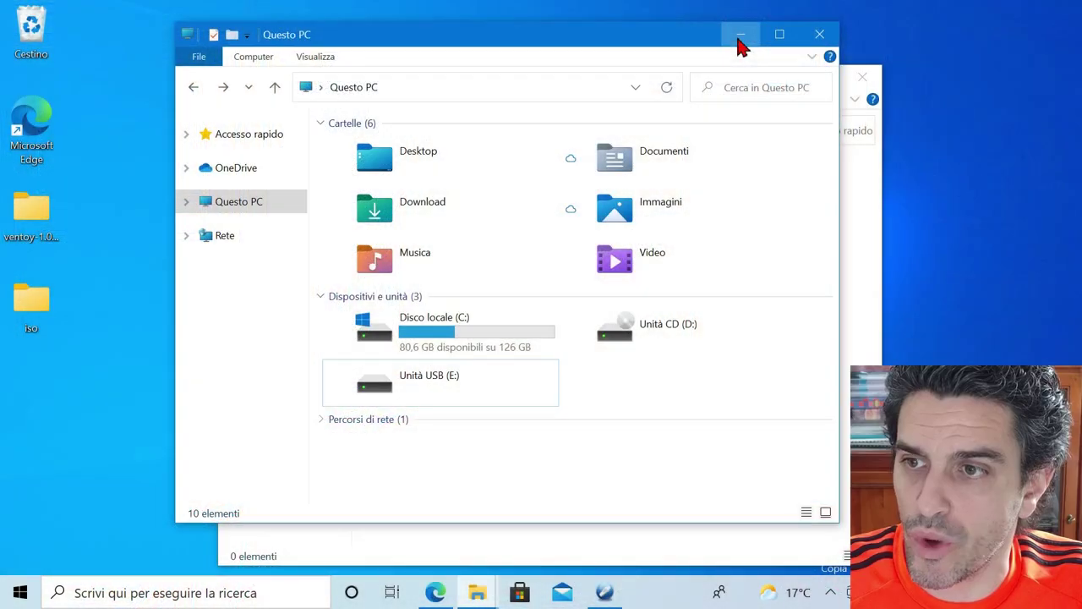
{"action": "left_click", "coordinate": [741, 36]}
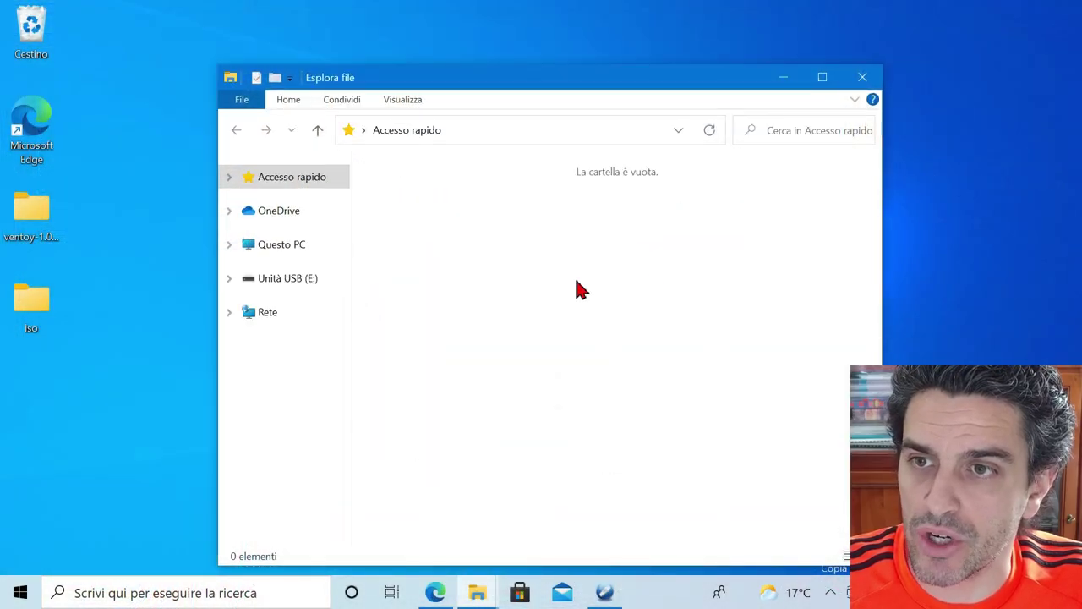
{"action": "left_click", "coordinate": [861, 82]}
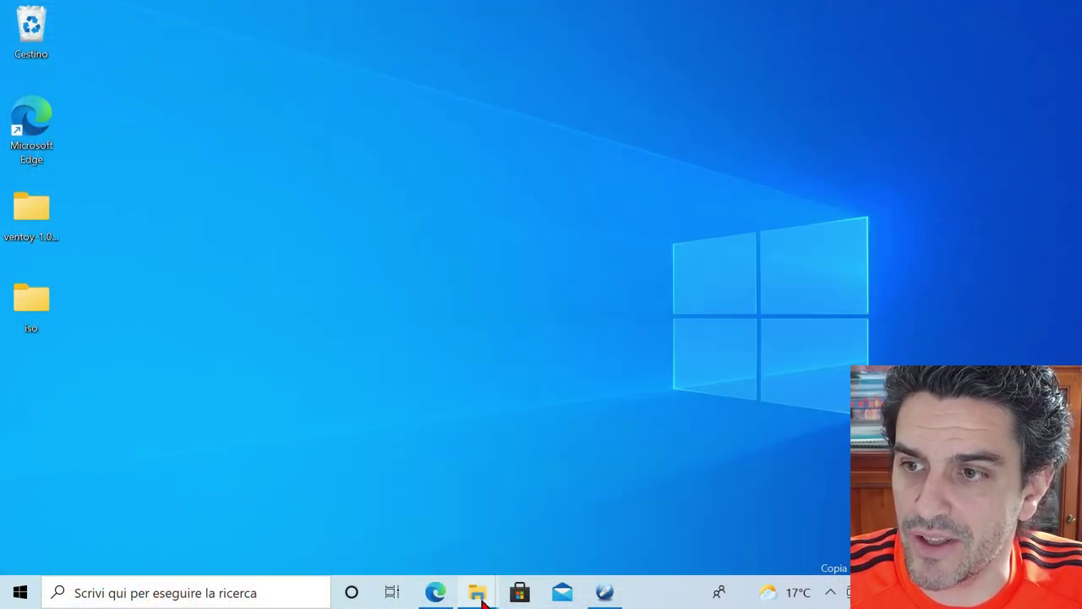
Step: Bring up Ventoy2Disk and review its interface languages and its secure boot and partition table style options
{"action": "mouse_move", "coordinate": [479, 594]}
{"action": "left_click", "coordinate": [438, 527]}
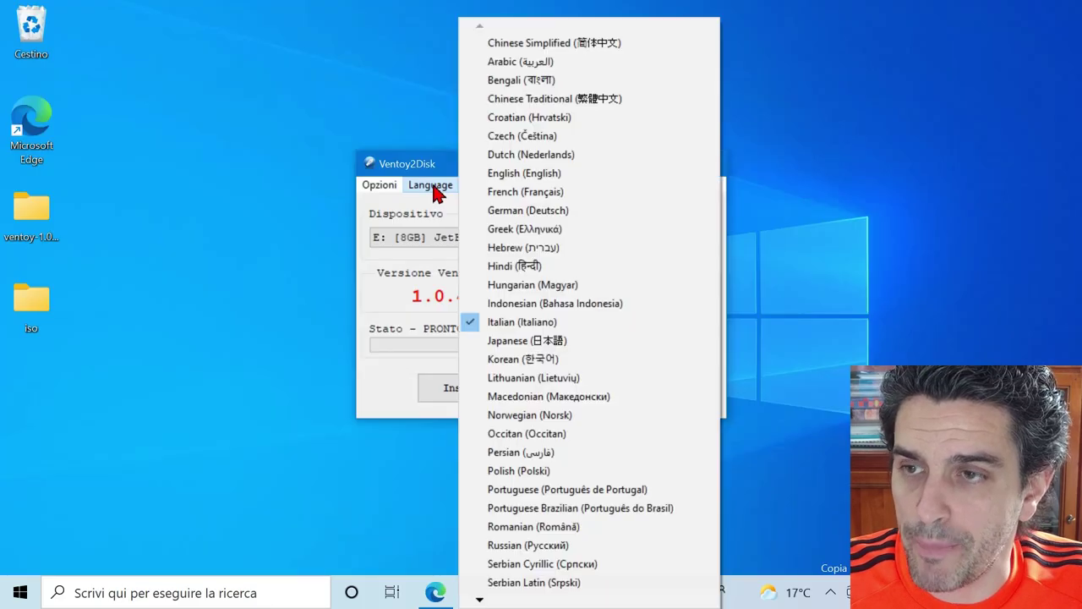
{"action": "left_click", "coordinate": [431, 185]}
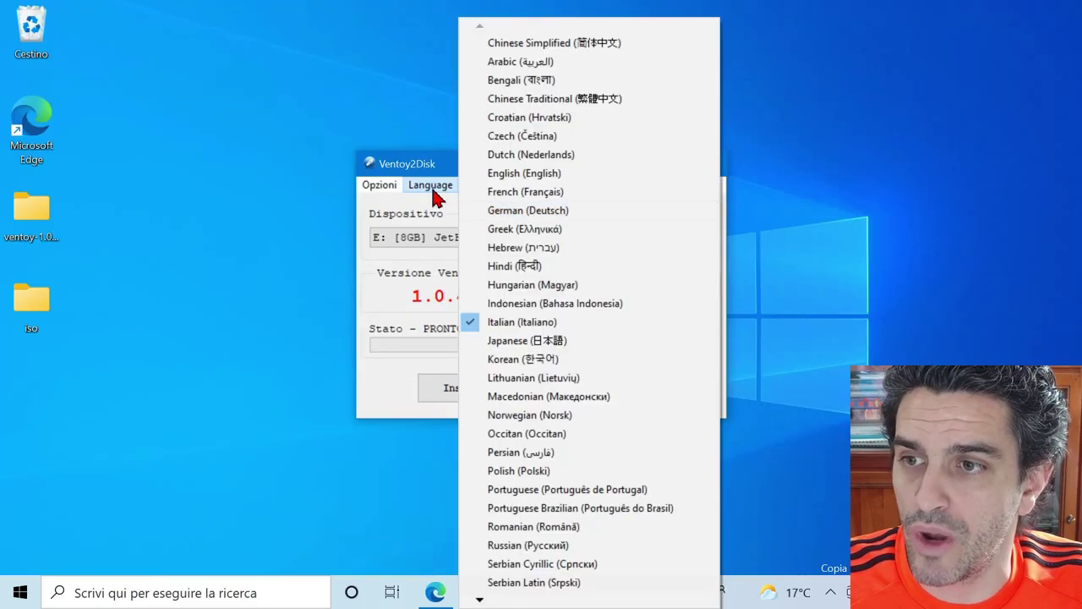
{"action": "left_click", "coordinate": [378, 399]}
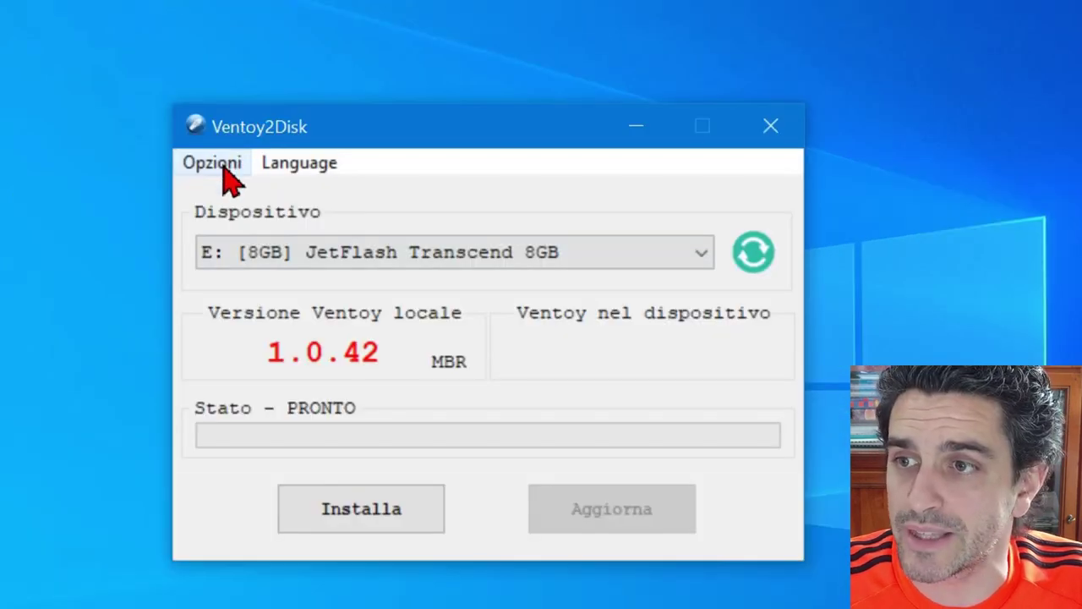
{"action": "left_click", "coordinate": [213, 167]}
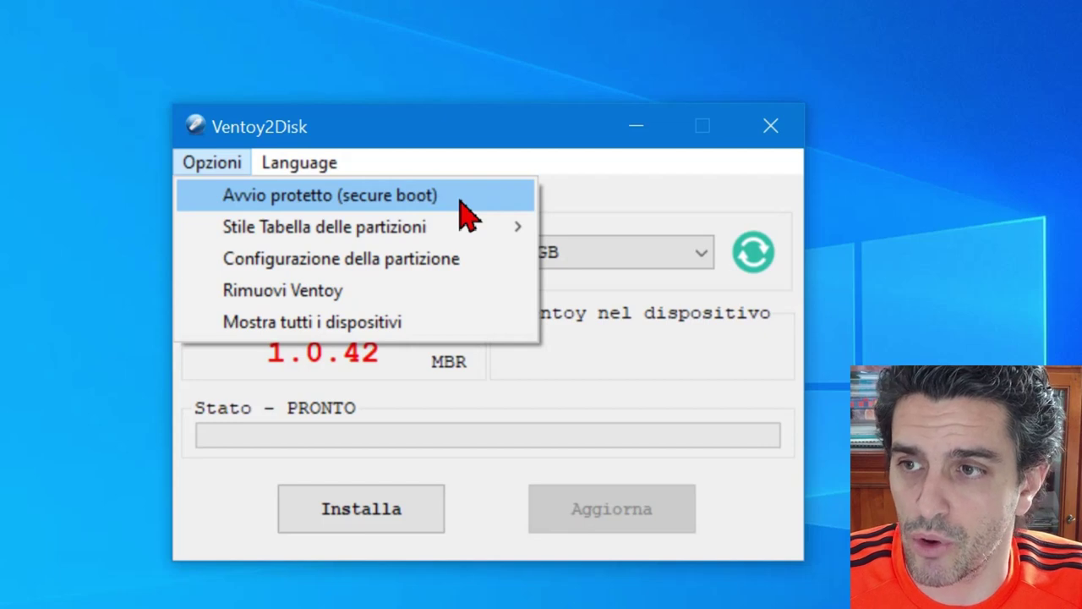
{"action": "mouse_move", "coordinate": [229, 237]}
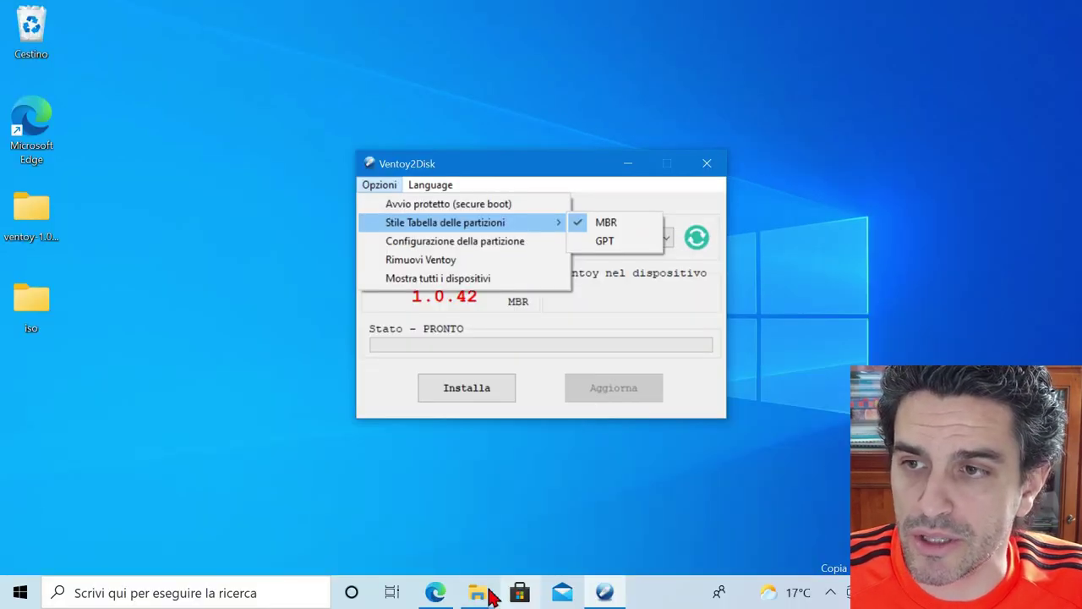
Step: Consult the MBR vs GPT page on the Ventoy site in Edge and compare both styles' legacy BIOS and UEFI support
{"action": "left_click", "coordinate": [436, 592]}
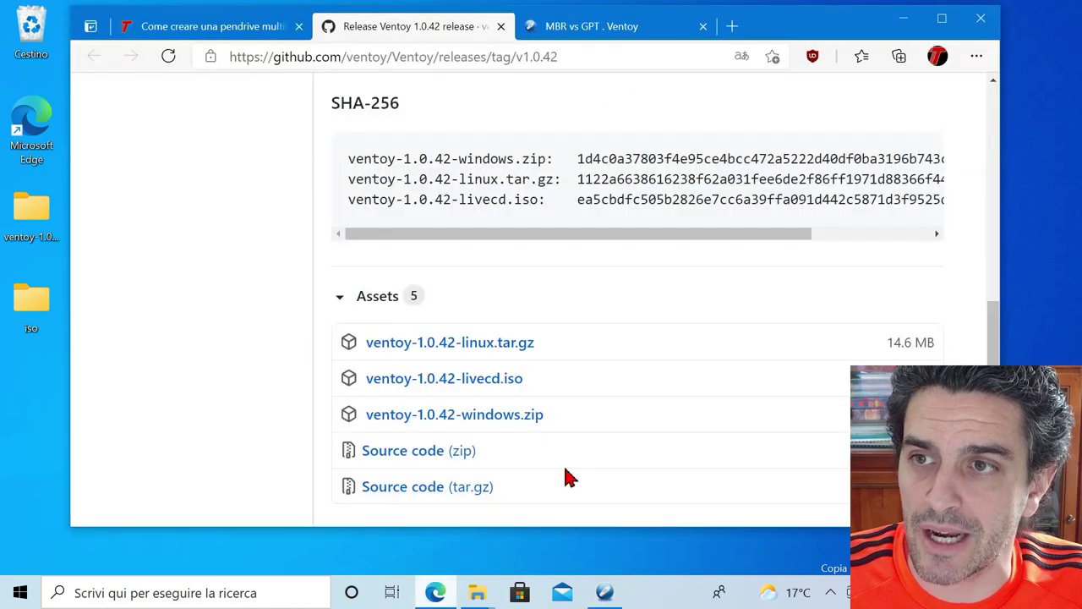
{"action": "left_click", "coordinate": [607, 29]}
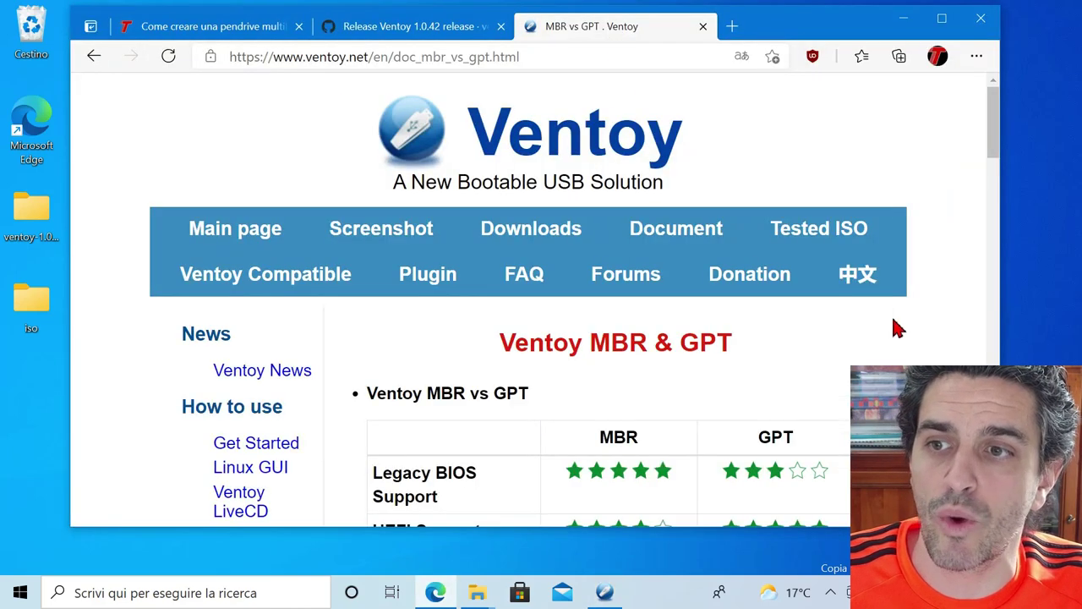
{"action": "scroll", "coordinate": [903, 320], "scroll_direction": "down", "scroll_amount": 2}
{"action": "scroll", "coordinate": [936, 326], "scroll_direction": "down", "scroll_amount": 1}
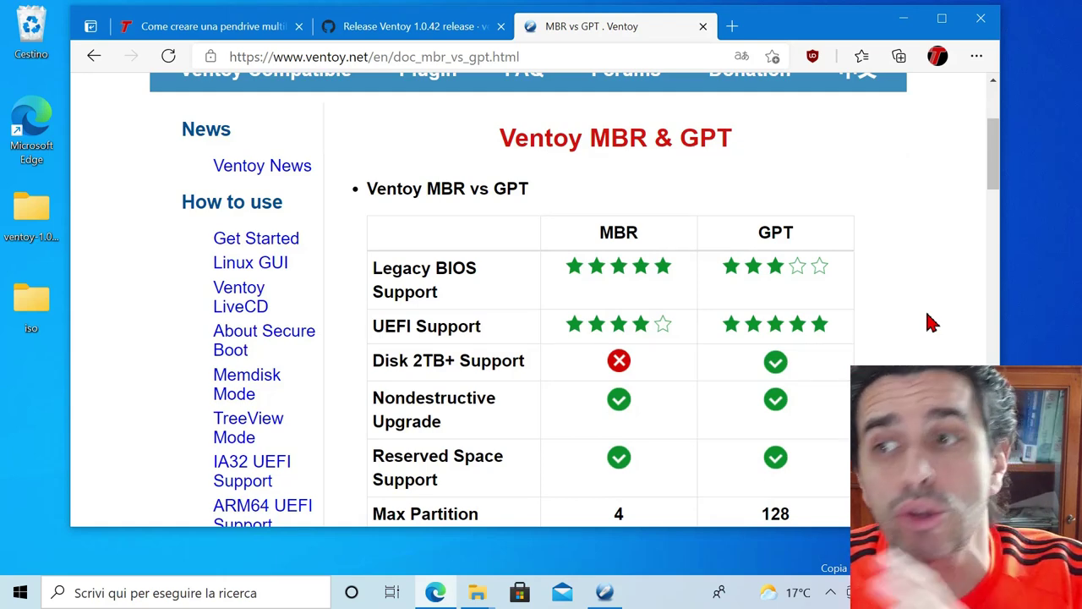
{"action": "scroll", "coordinate": [430, 295], "scroll_direction": "up", "scroll_amount": 3}
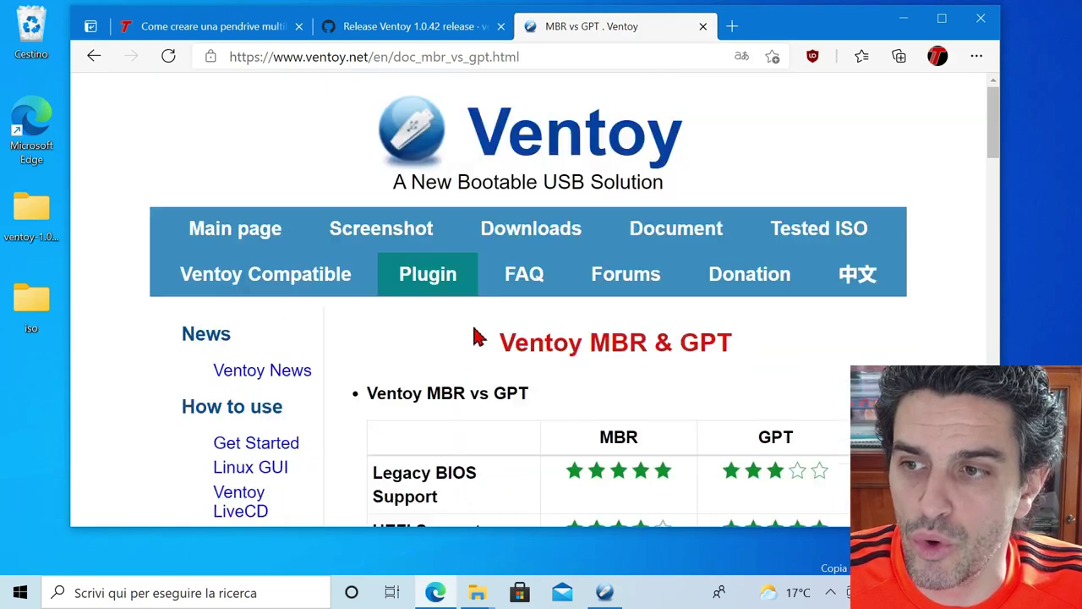
{"action": "scroll", "coordinate": [442, 337], "scroll_direction": "down", "scroll_amount": 2}
{"action": "double_click", "coordinate": [441, 336]}
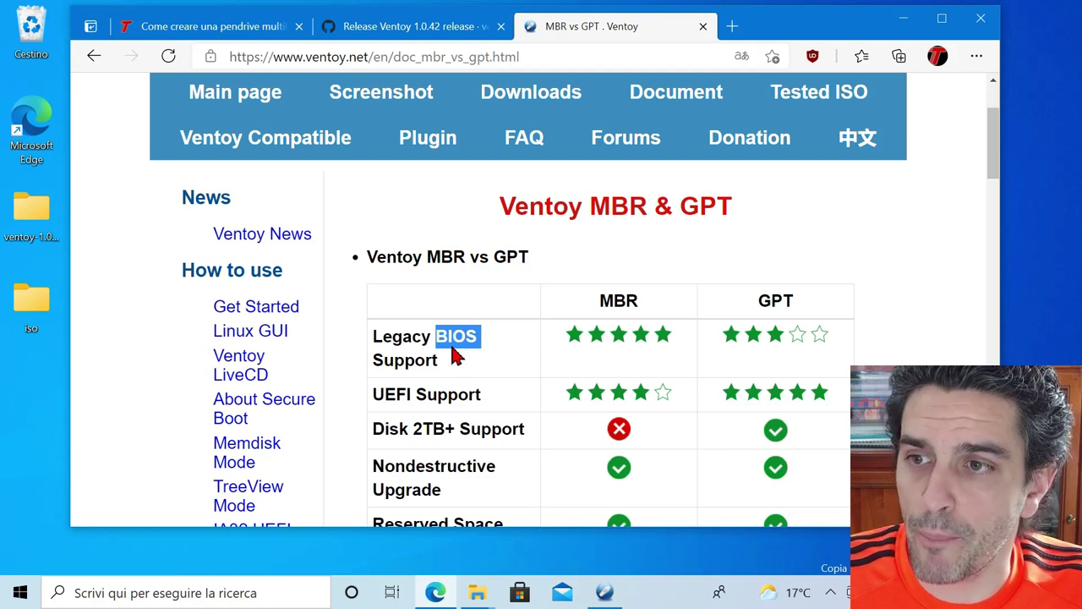
{"action": "left_click_drag", "start_coordinate": [566, 334], "coordinate": [676, 340]}
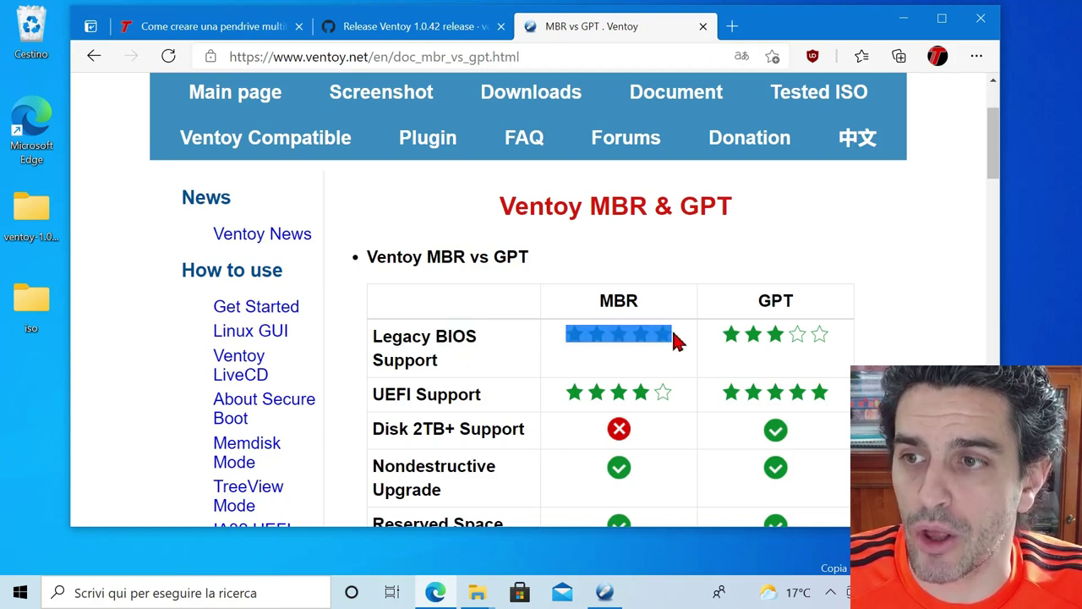
{"action": "double_click", "coordinate": [610, 300]}
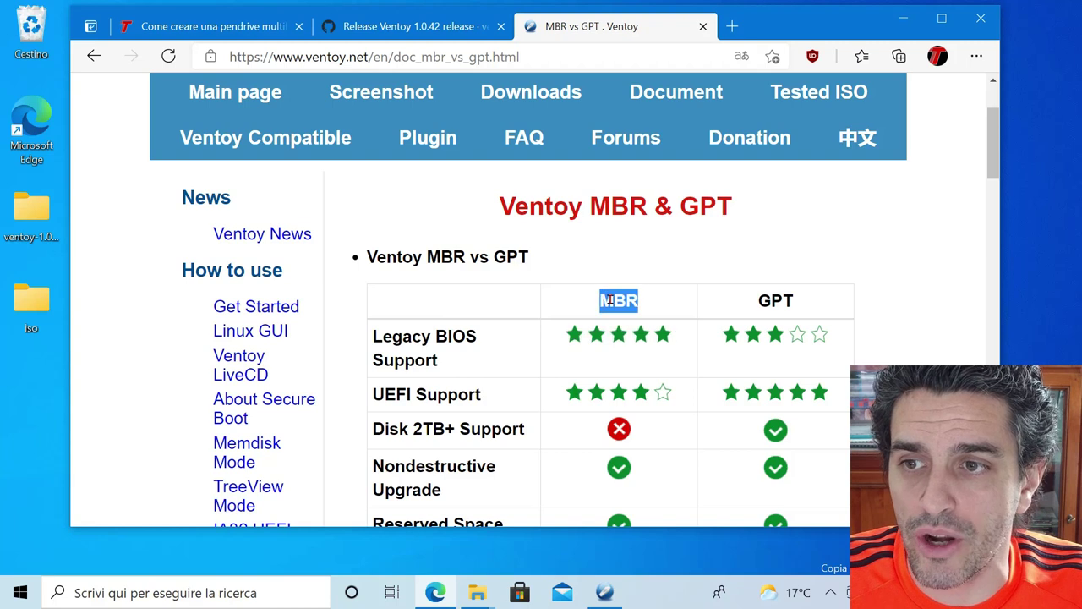
{"action": "double_click", "coordinate": [763, 300]}
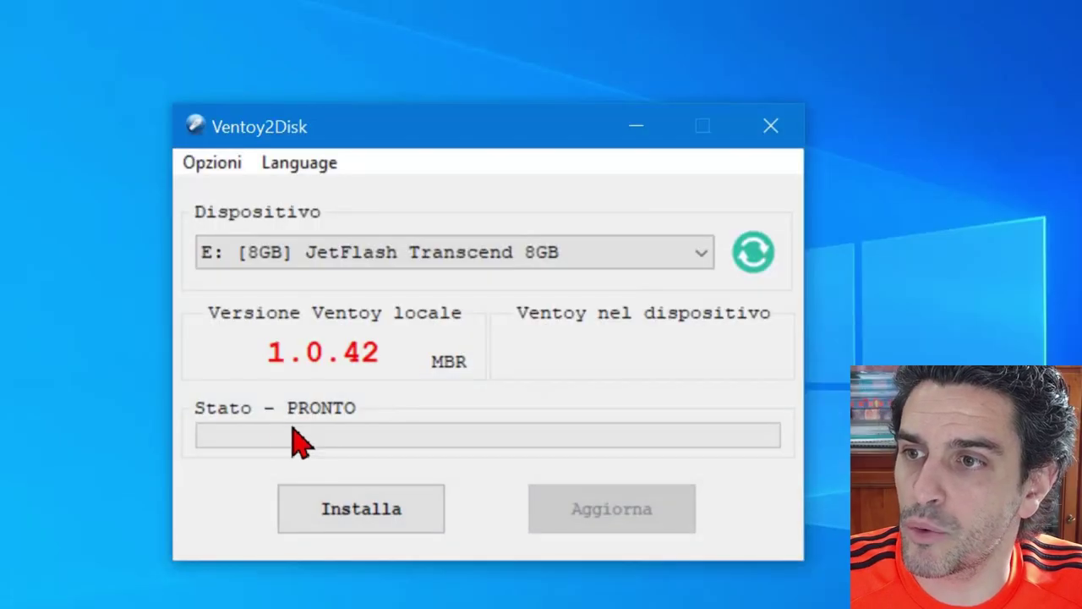
Step: Check which partition table style, MBR or GPT, is selected in the Ventoy2Disk options
{"action": "left_click", "coordinate": [199, 165]}
{"action": "mouse_move", "coordinate": [524, 241]}
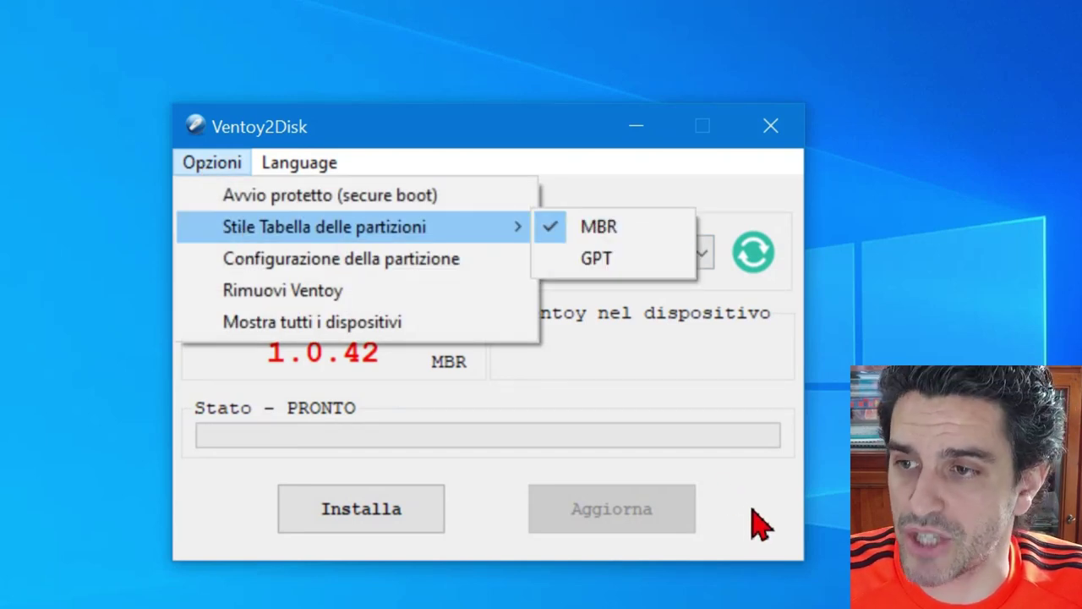
{"action": "left_click", "coordinate": [355, 535]}
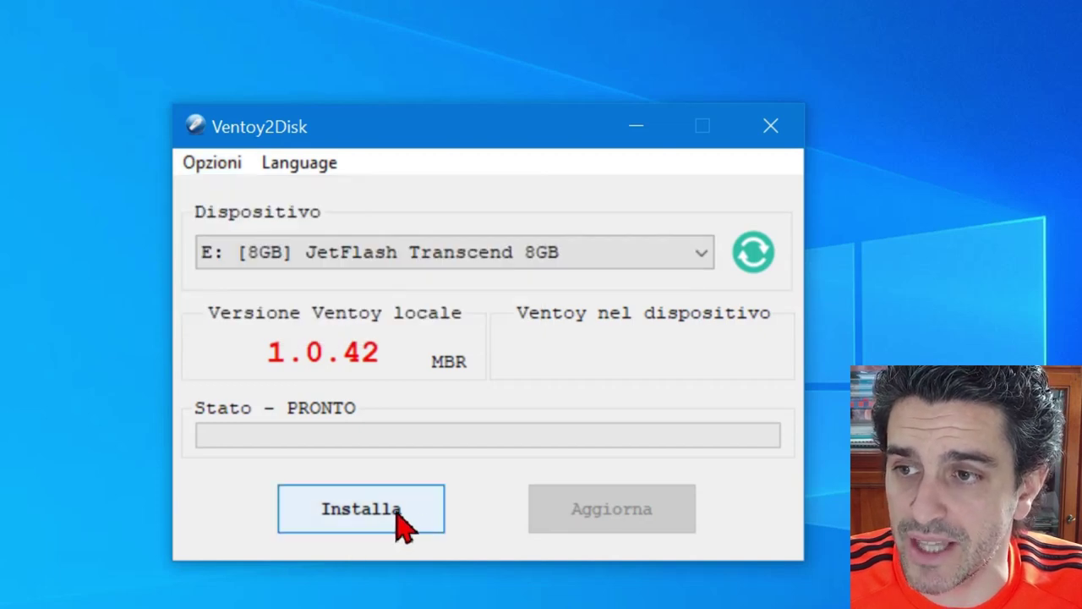
Step: Install Ventoy on the E: JetFlash Transcend 8GB device, accepting both format confirmations and closing the completion notice
{"action": "left_click", "coordinate": [523, 259]}
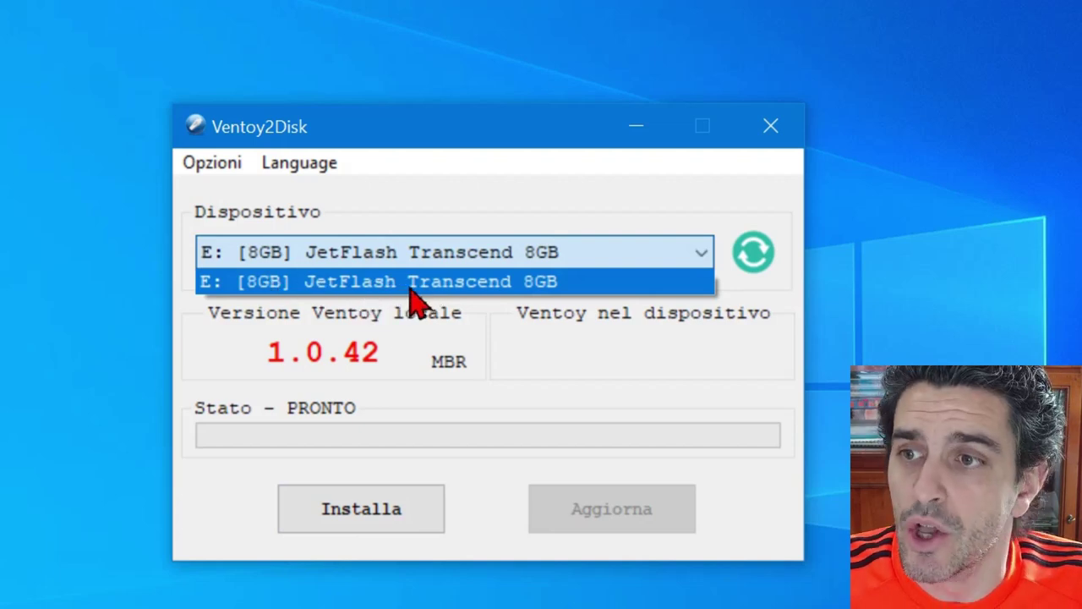
{"action": "left_click", "coordinate": [448, 296]}
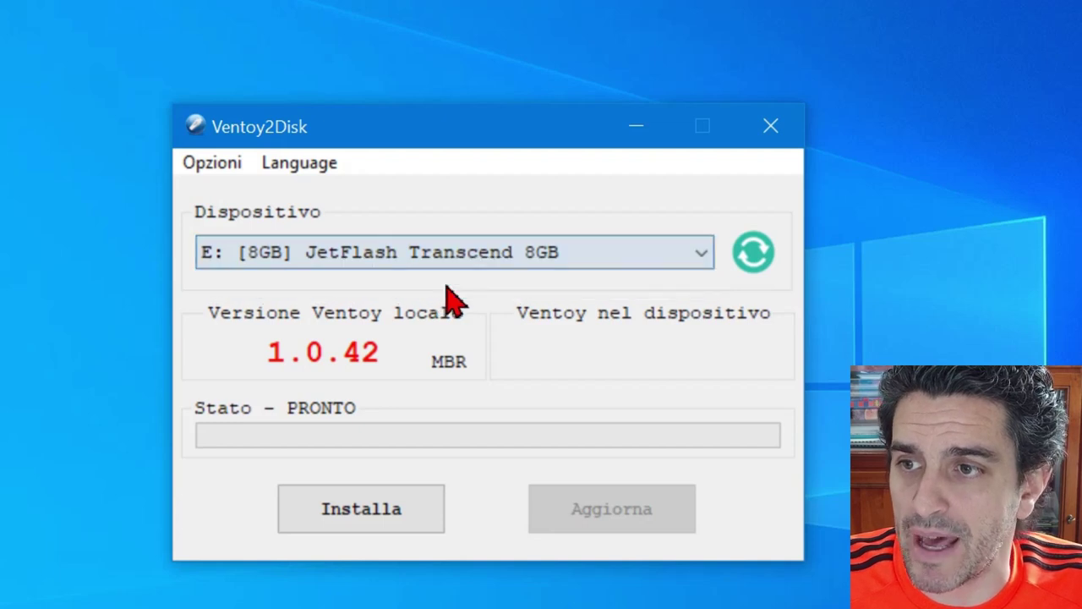
{"action": "left_click", "coordinate": [422, 517]}
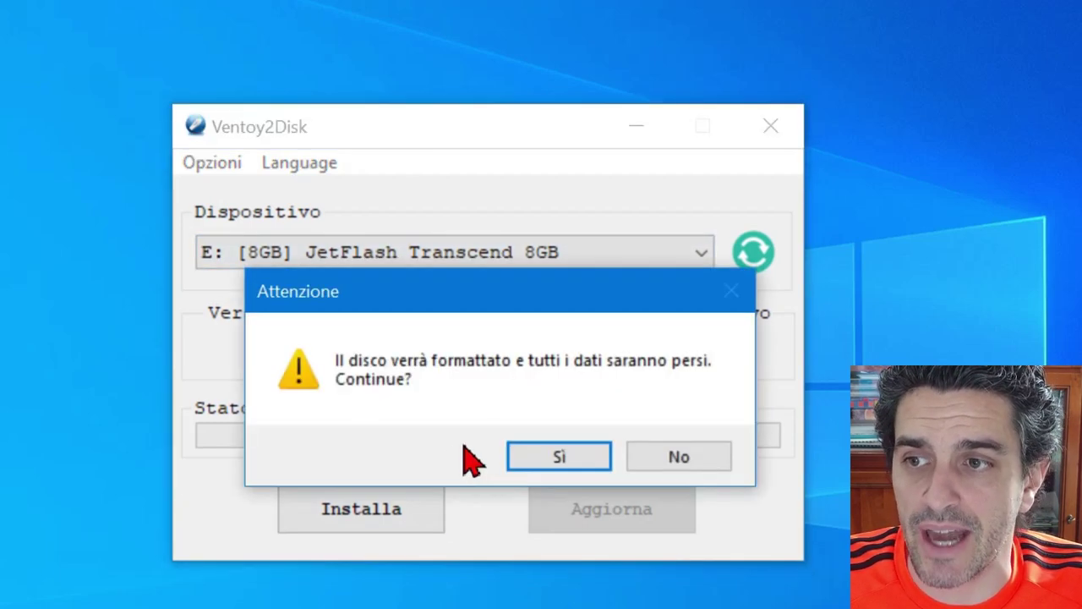
{"action": "left_click", "coordinate": [578, 463]}
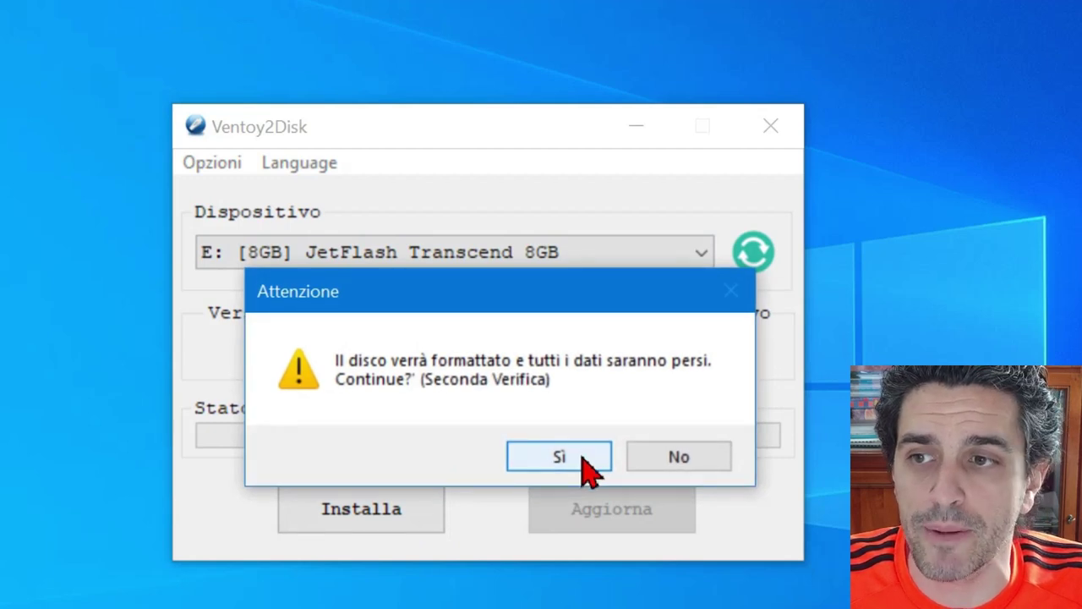
{"action": "left_click", "coordinate": [583, 464]}
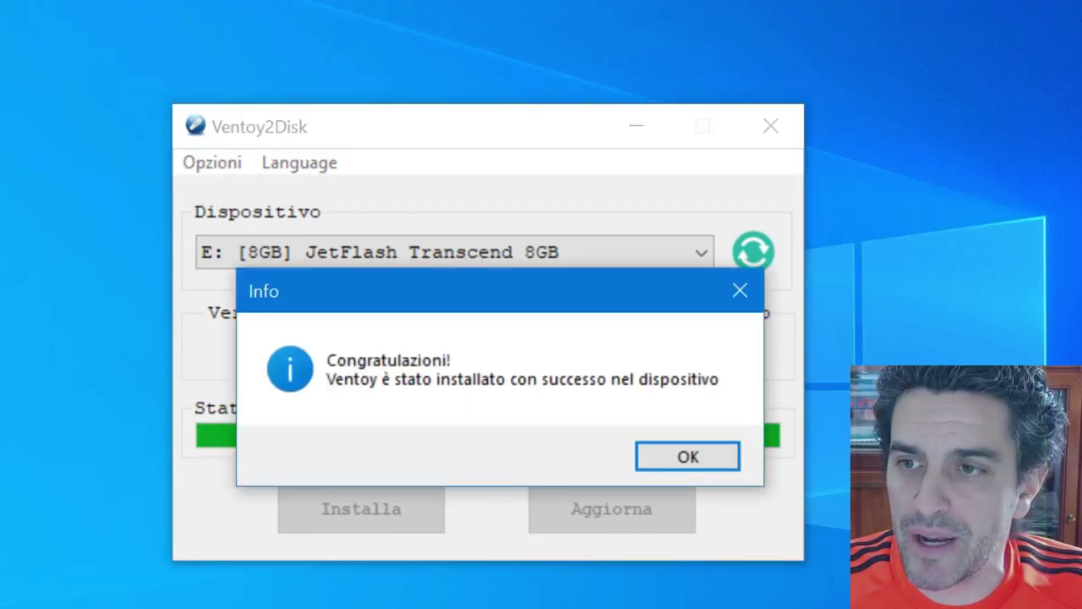
{"action": "left_click", "coordinate": [690, 458]}
Step: Minimize Ventoy2Disk and open the Ventoy (E:) drive from Questo PC in File Explorer
{"action": "left_click", "coordinate": [636, 126]}
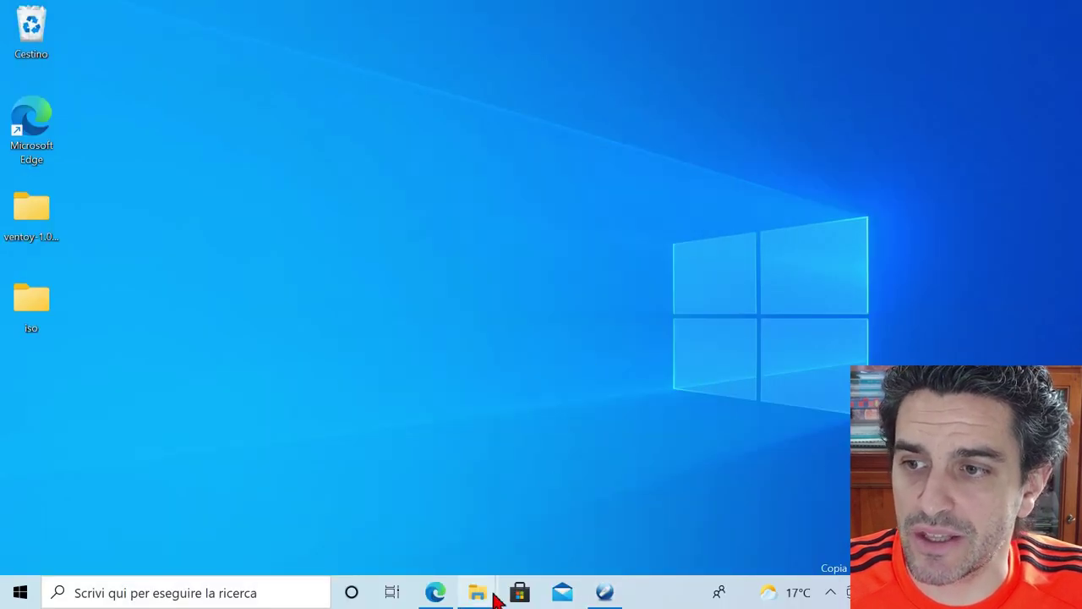
{"action": "mouse_move", "coordinate": [479, 596]}
{"action": "left_click", "coordinate": [641, 517]}
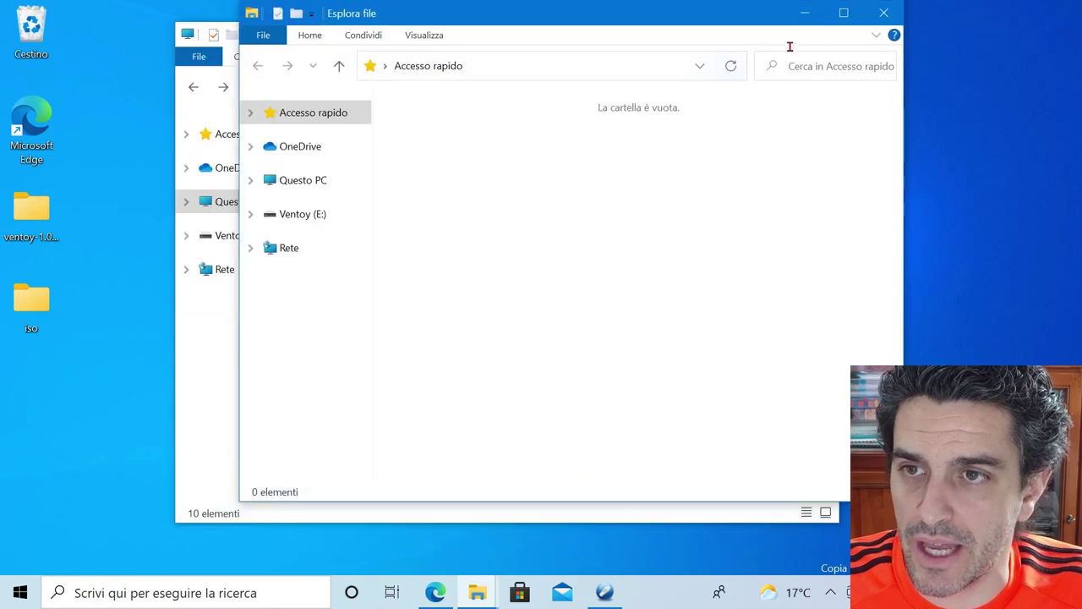
{"action": "left_click", "coordinate": [886, 19]}
{"action": "left_click", "coordinate": [440, 389]}
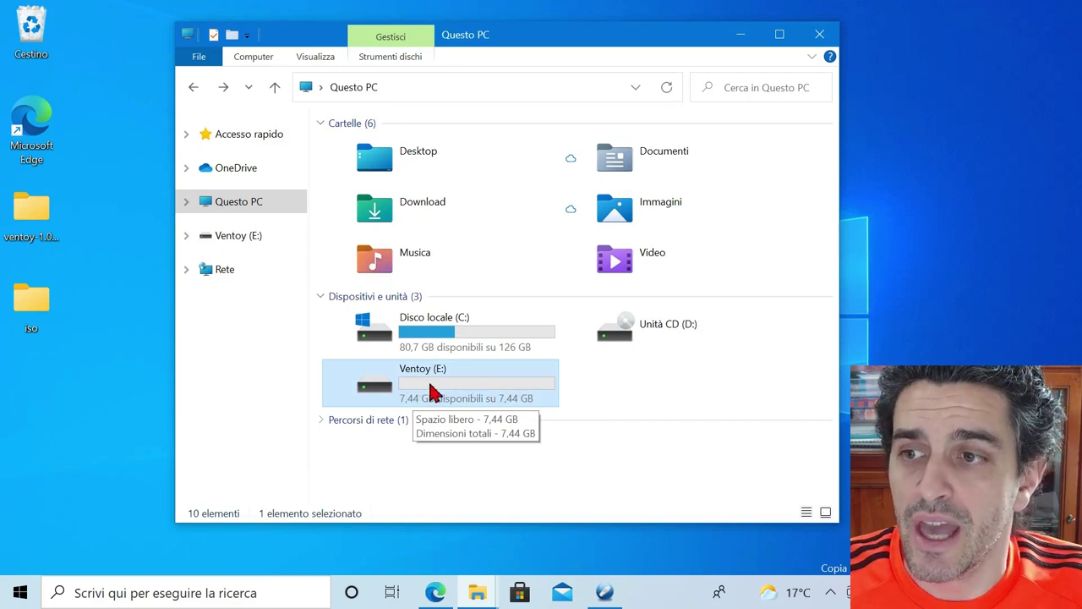
{"action": "double_click", "coordinate": [431, 390]}
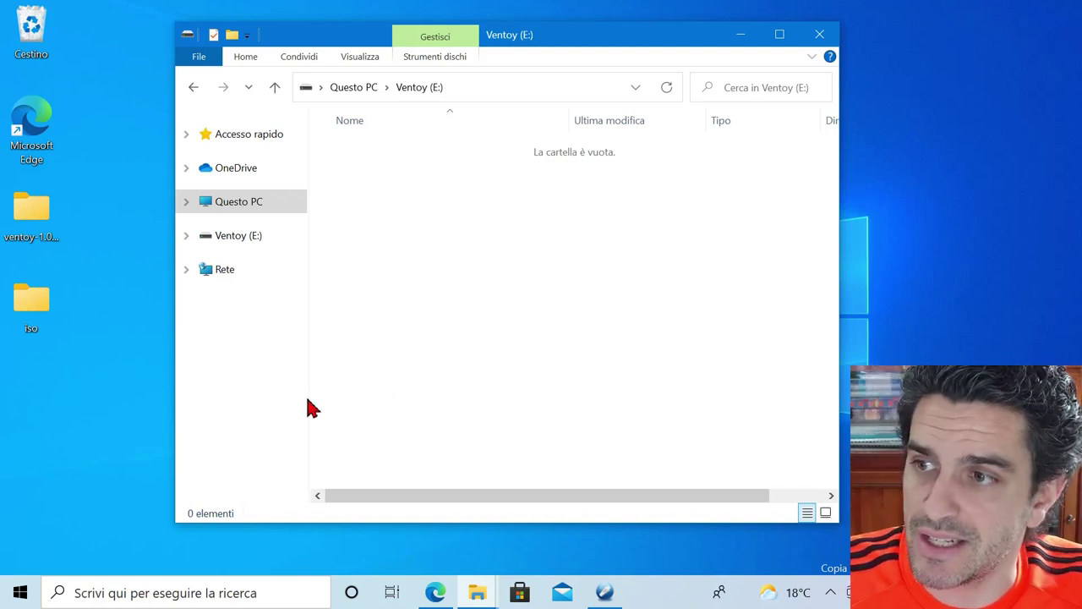
Step: Open the iso folder from the desktop and examine the Acronis, Memtest86+ and Windows 10 disk images
{"action": "left_click", "coordinate": [29, 312]}
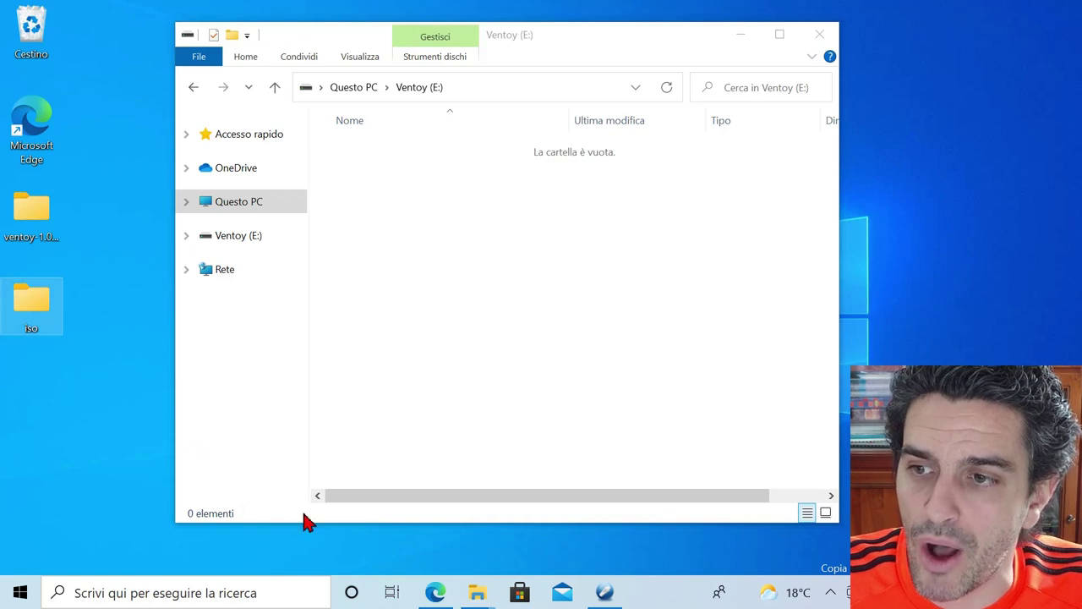
{"action": "left_click", "coordinate": [477, 592]}
{"action": "left_click", "coordinate": [547, 533]}
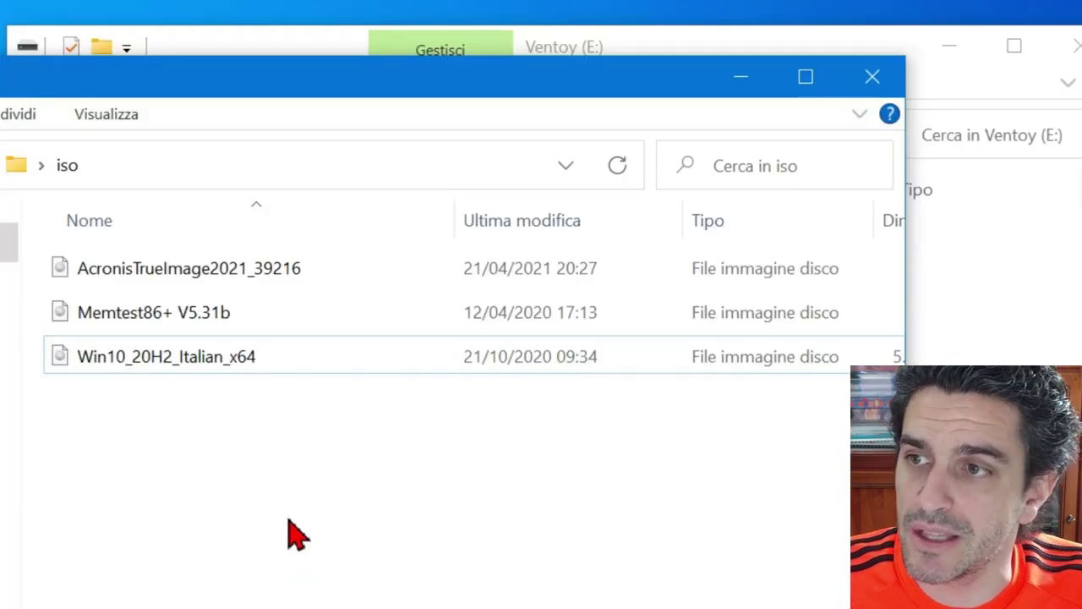
{"action": "left_click", "coordinate": [239, 358]}
{"action": "left_click", "coordinate": [167, 284]}
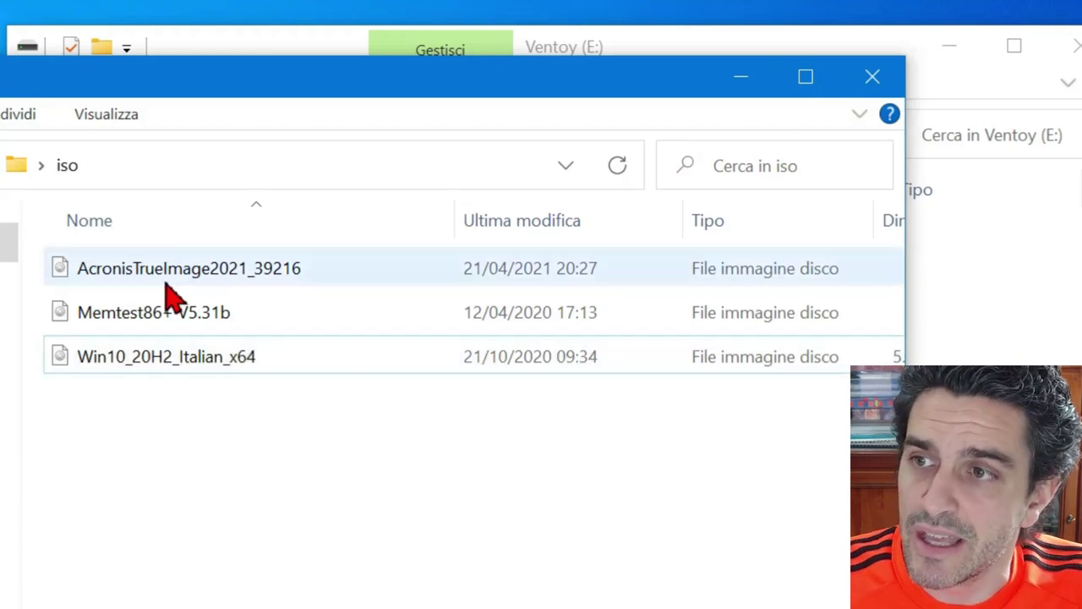
{"action": "left_click", "coordinate": [159, 279]}
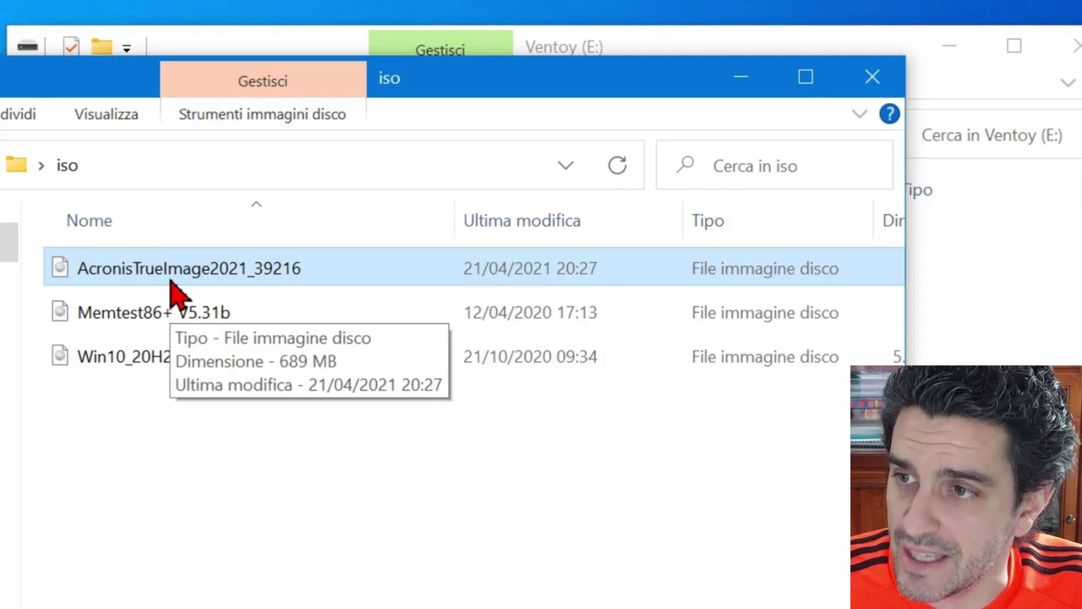
{"action": "left_click", "coordinate": [180, 315]}
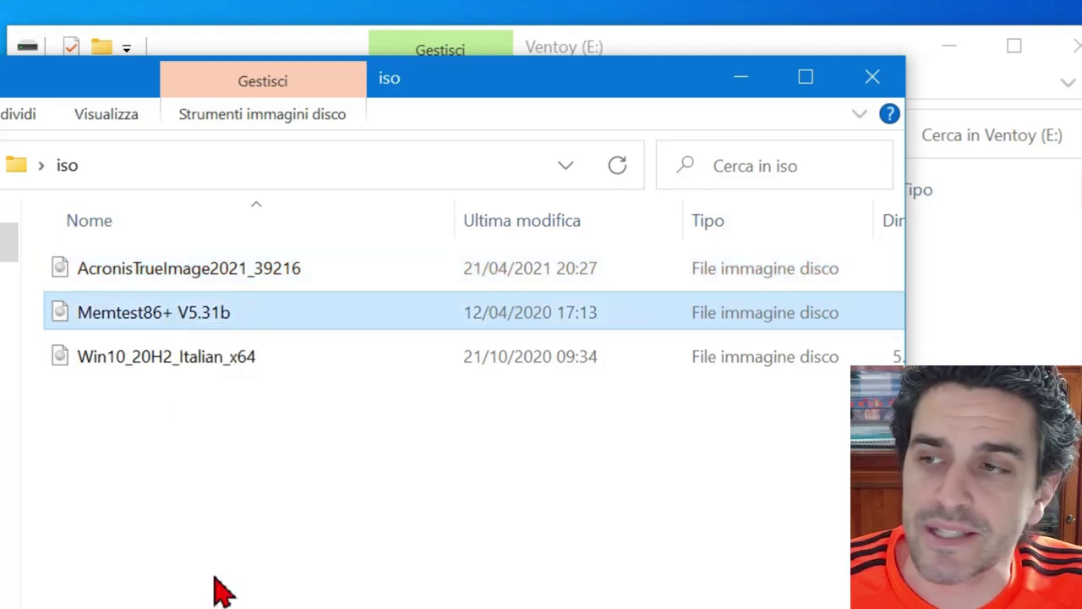
{"action": "left_click", "coordinate": [203, 447]}
{"action": "left_click", "coordinate": [138, 365]}
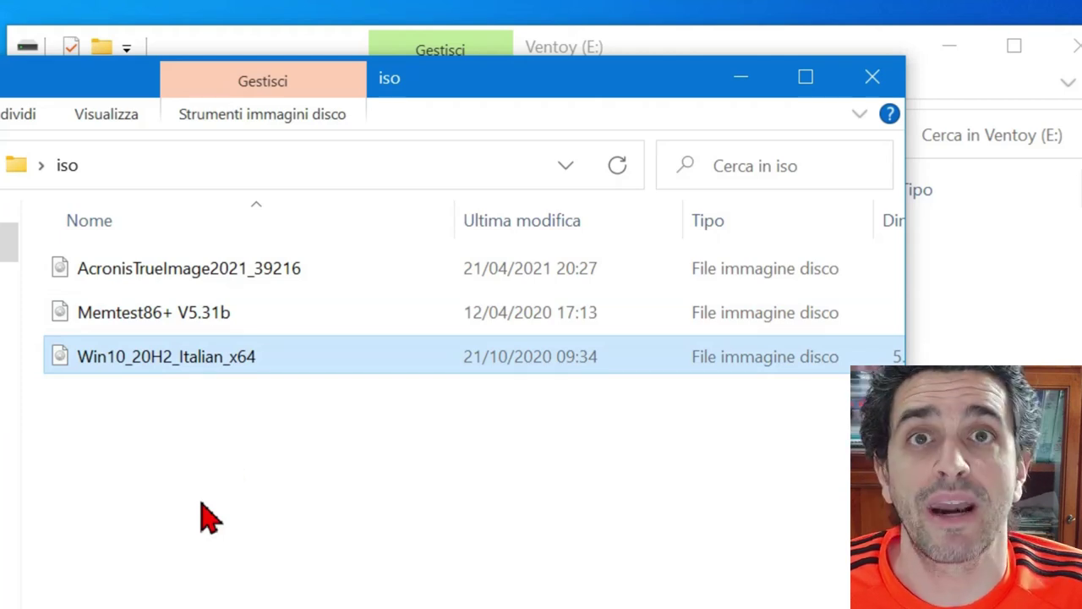
Step: Copy all three disk image files from the iso folder to the root of the Ventoy (E:) drive
{"action": "left_click_drag", "start_coordinate": [346, 534], "coordinate": [72, 275]}
{"action": "left_click_drag", "start_coordinate": [133, 321], "coordinate": [973, 254]}
{"action": "scroll", "coordinate": [457, 313], "scroll_direction": "right", "scroll_amount": 2}
{"action": "key", "text": "alt+Tab"}
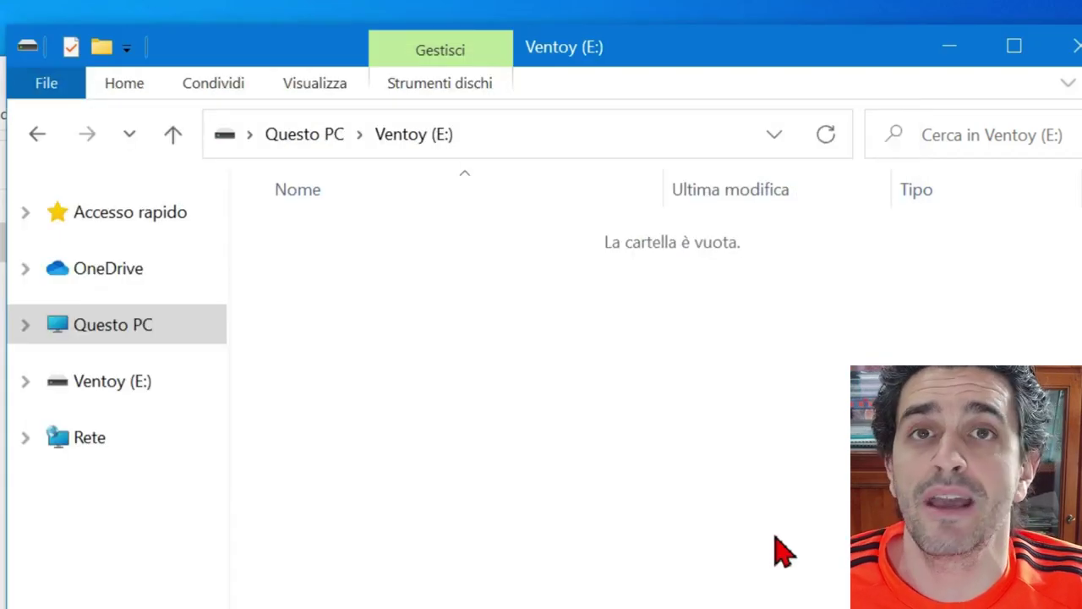
{"action": "key", "text": "ctrl+v"}
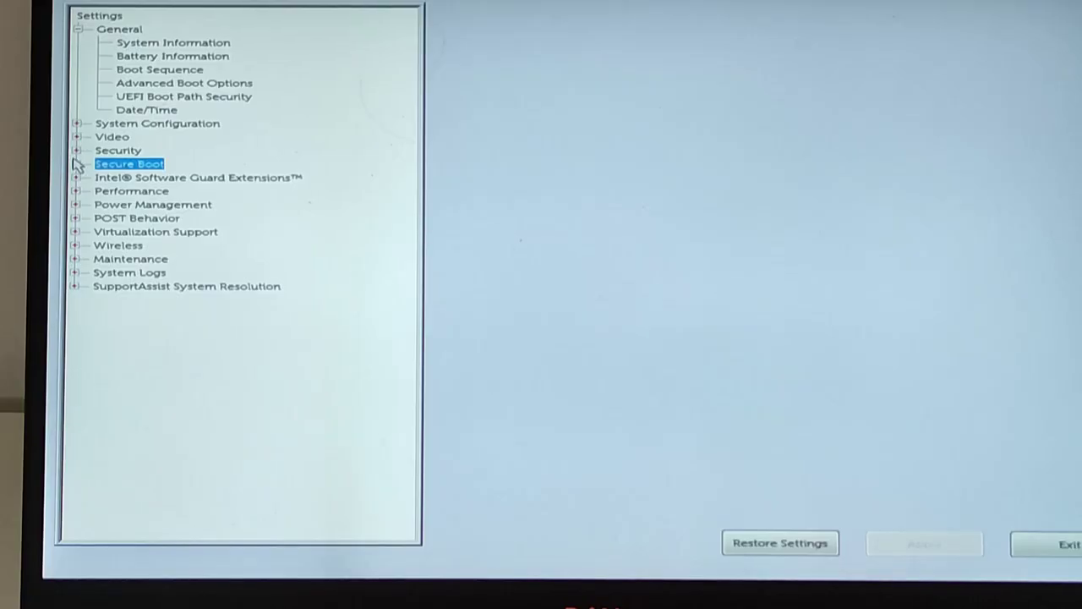
Step: Check in the laptop's BIOS settings whether Secure Boot Enable is unticked, then exit the setup
{"action": "left_click", "coordinate": [75, 163]}
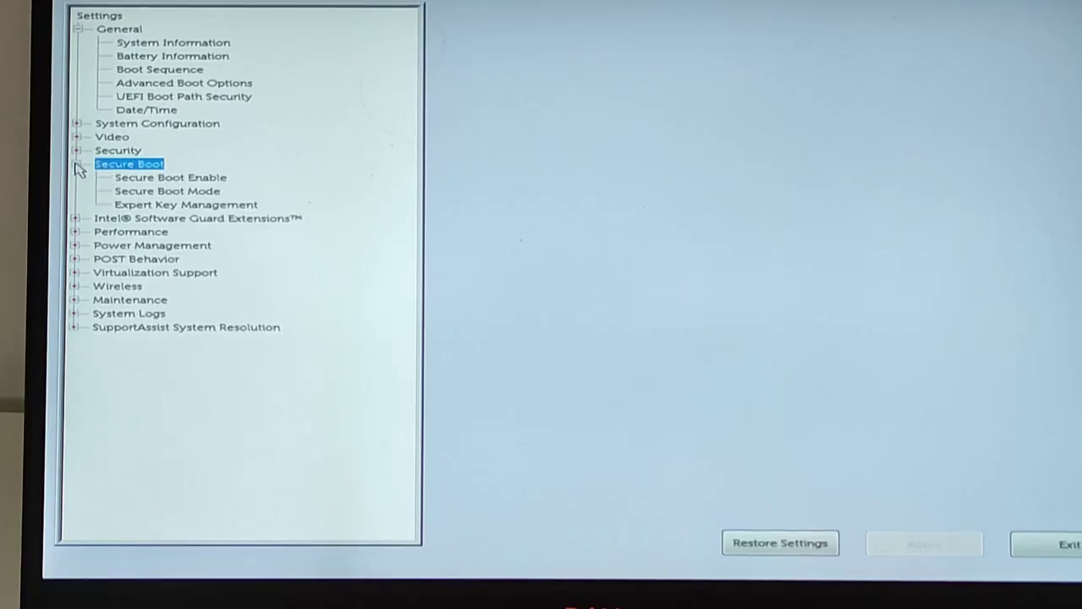
{"action": "left_click", "coordinate": [141, 179]}
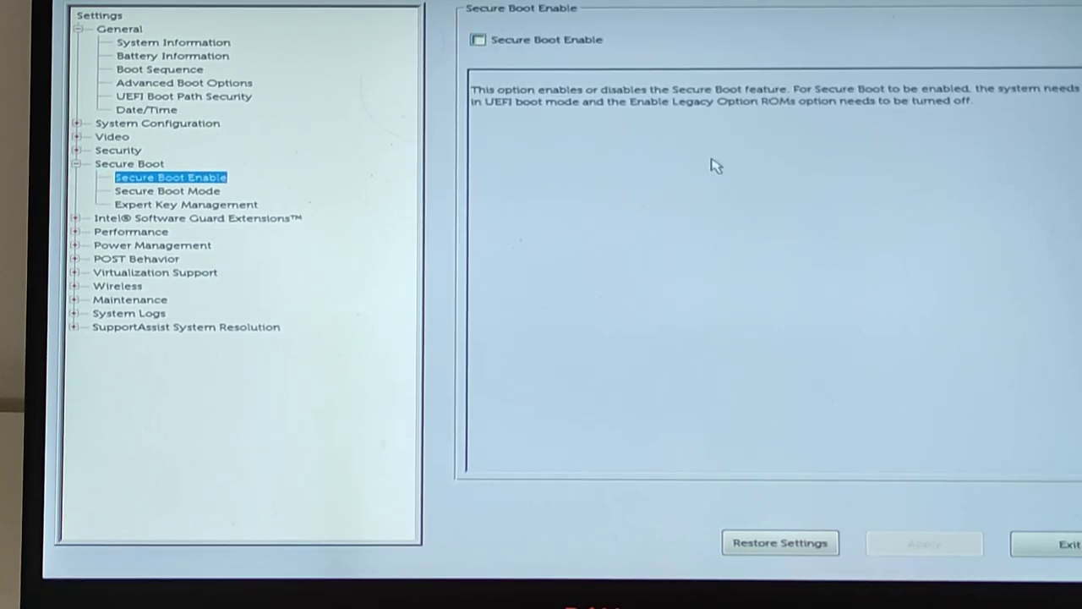
{"action": "left_click", "coordinate": [1070, 548]}
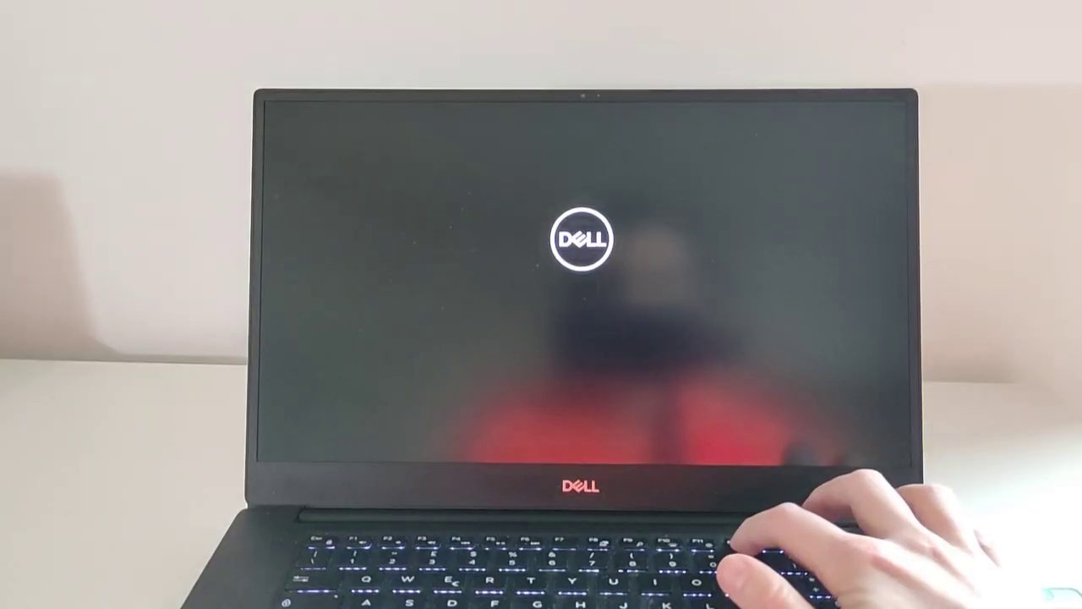
Step: Bring up the one-time boot menu at startup and boot the laptop from the Ventoy USB drive
{"action": "key", "text": "F12"}
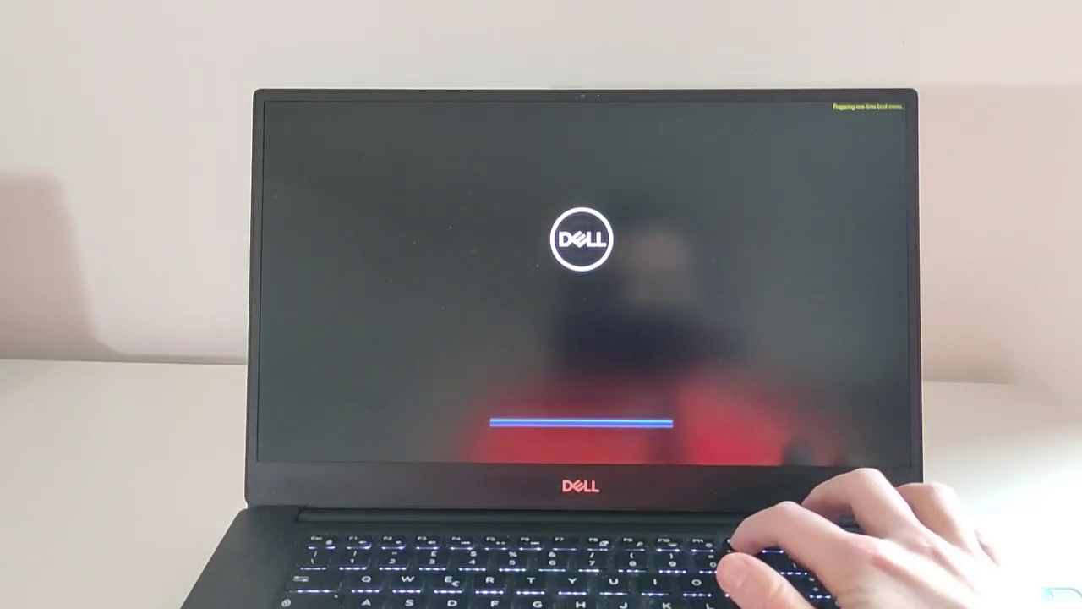
{"action": "key", "text": "Down"}
{"action": "key", "text": "Down"}
{"action": "key", "text": "Down"}
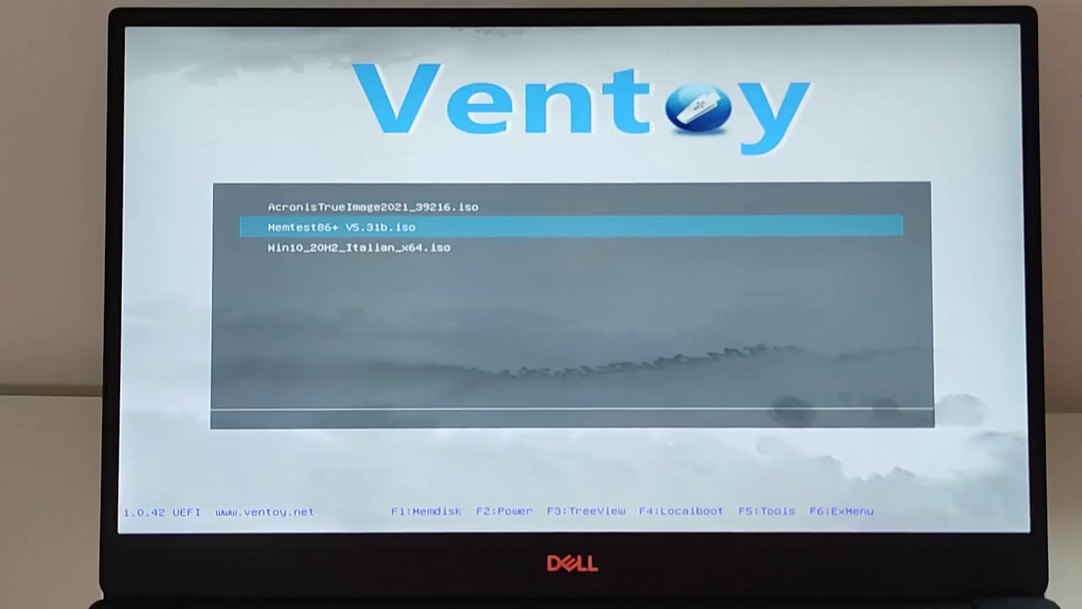
Step: Look through the ISO entries in the Ventoy boot menu and boot AcronisTrueImage2021_39216.iso
{"action": "key", "text": "Down"}
{"action": "key", "text": "Up"}
{"action": "key", "text": "Up"}
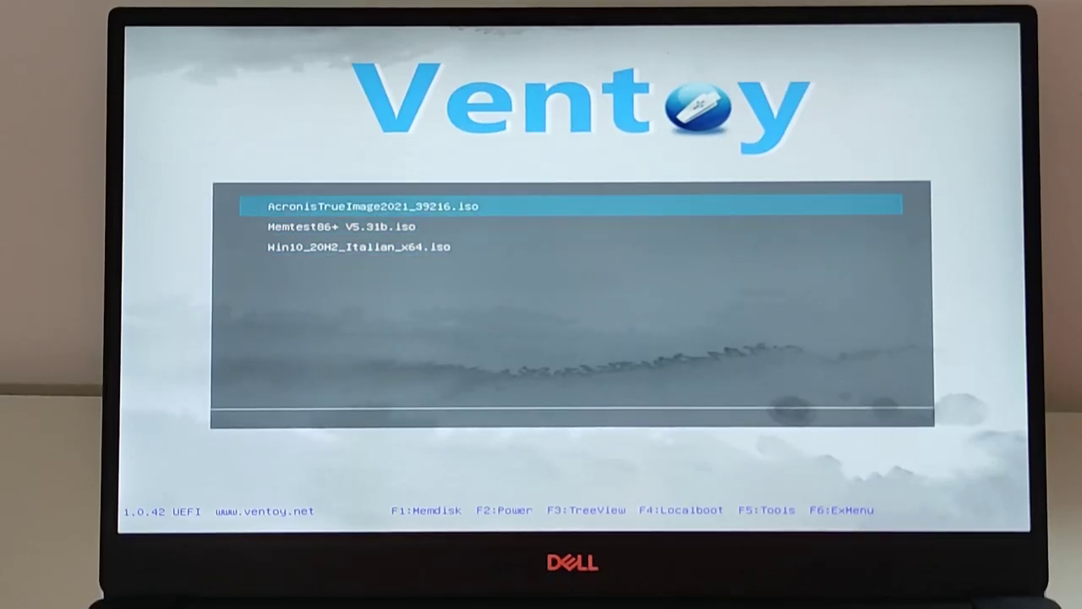
{"action": "key", "text": "Down"}
{"action": "key", "text": "Down"}
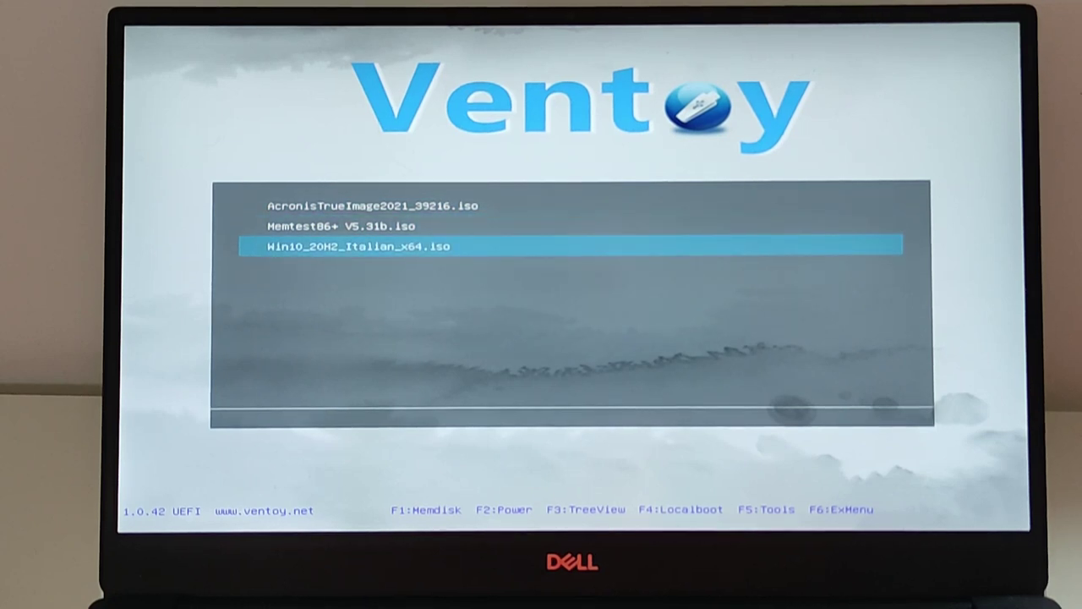
{"action": "key", "text": "Up"}
{"action": "key", "text": "Up"}
{"action": "key", "text": "Down"}
{"action": "key", "text": "Down"}
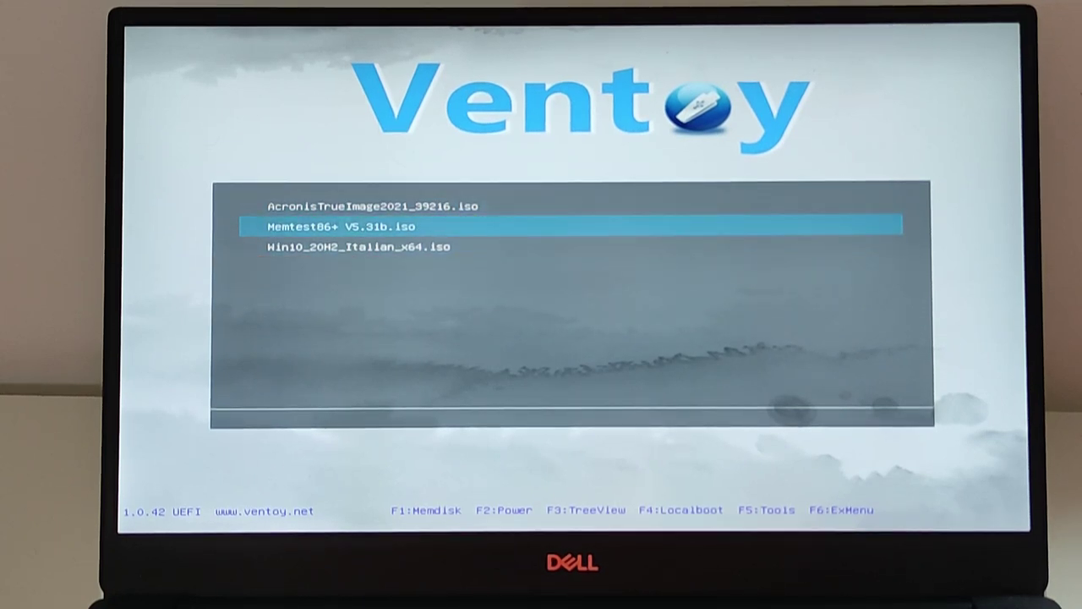
{"action": "key", "text": "Return"}
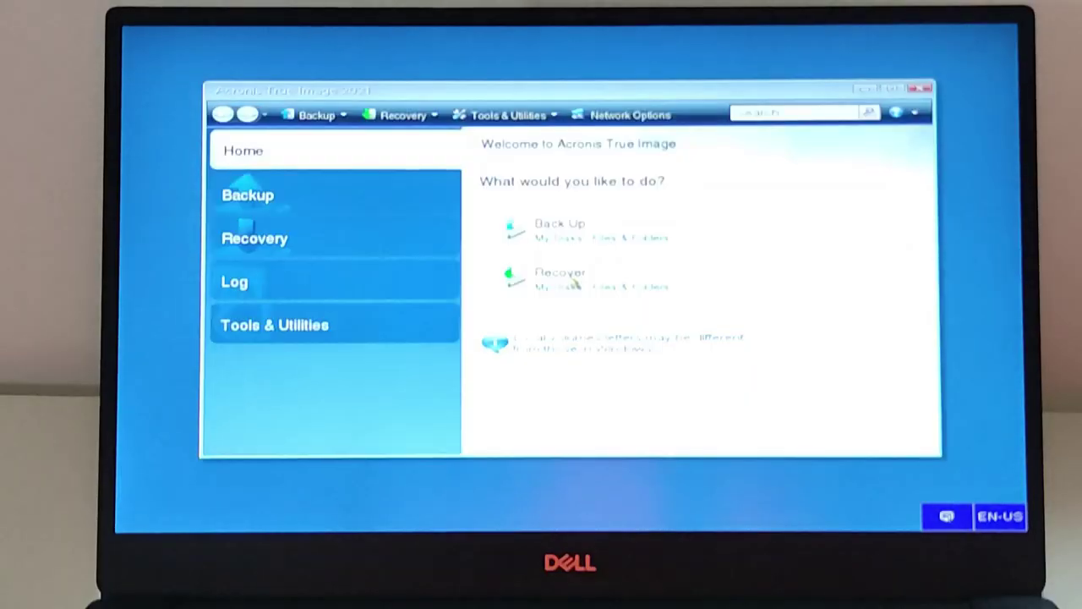